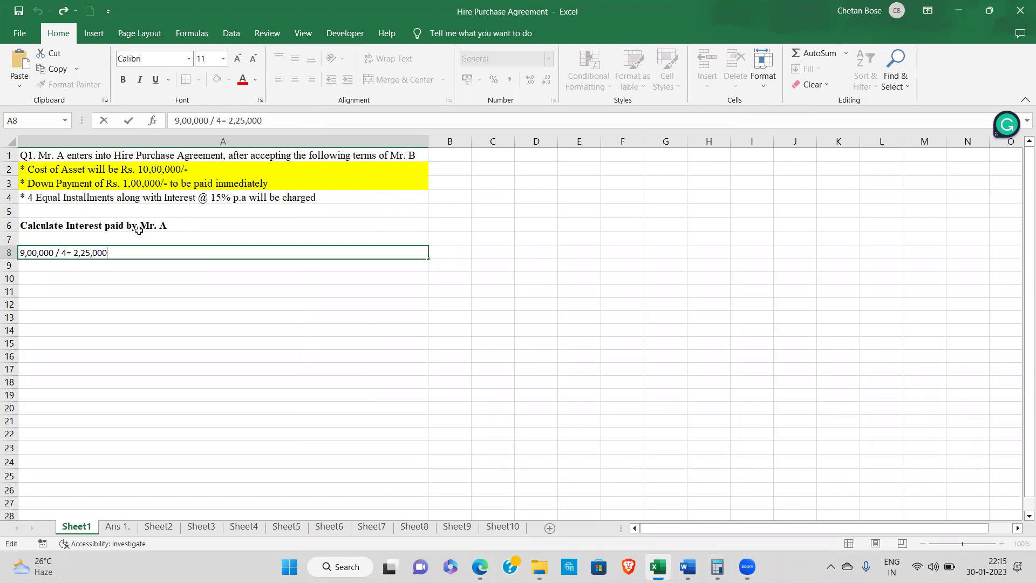
Clear the existing installment calculation from cell A8
click(139, 229)
click(108, 250)
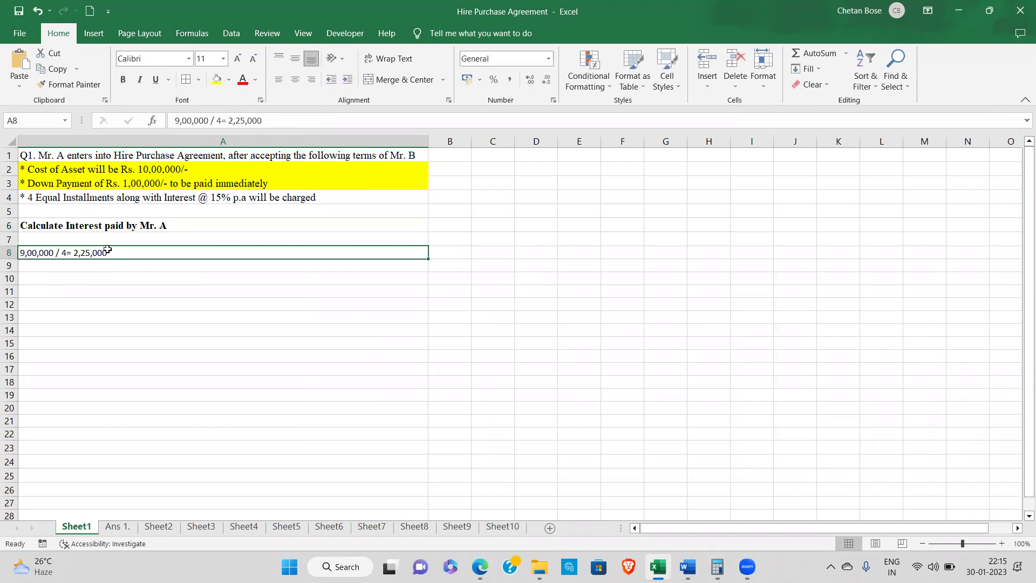
key(Delete)
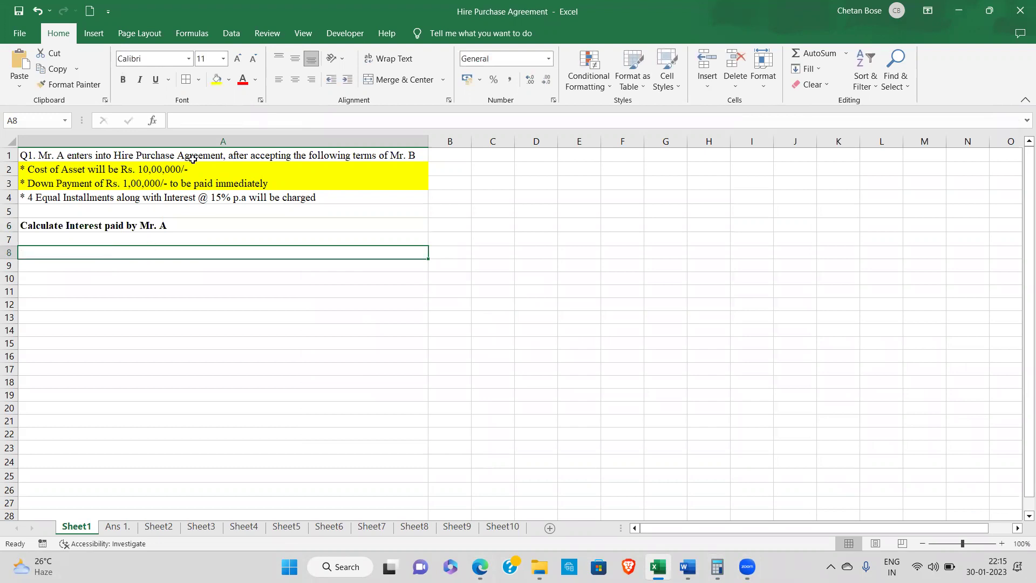
Fill the question text in A1:A6 with white to replace the yellow highlighting
drag(76, 155, 80, 226)
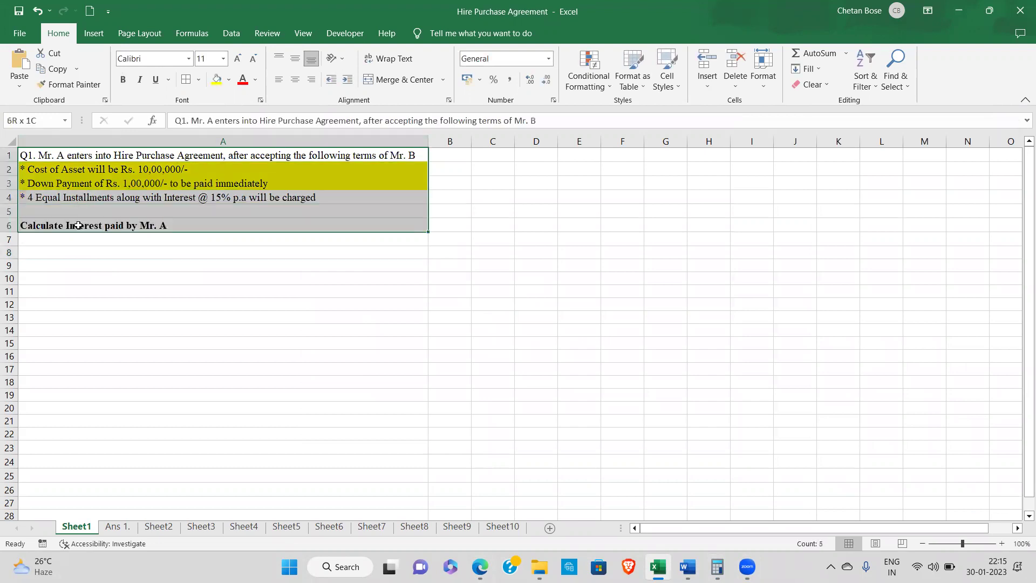
click(230, 81)
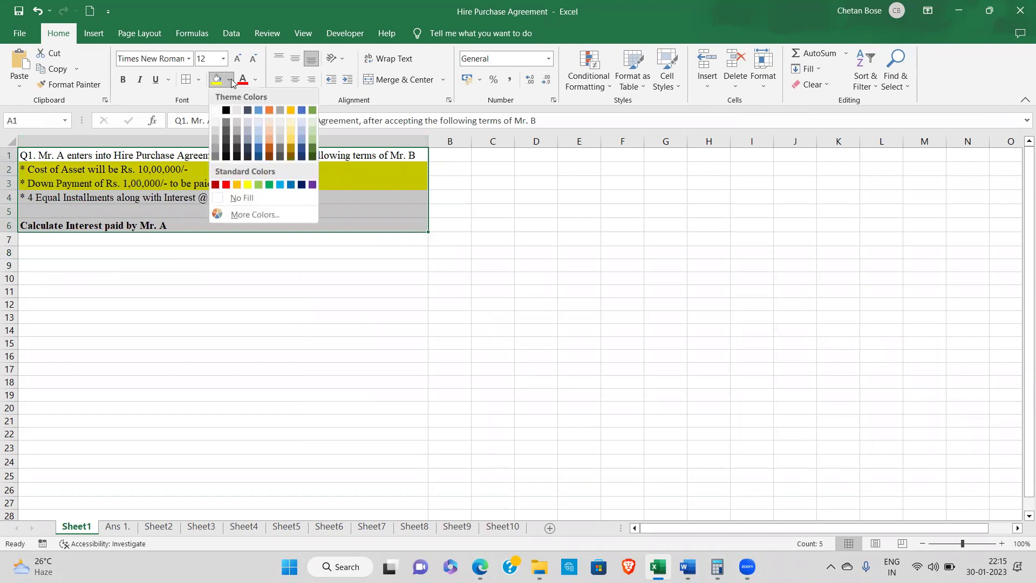
click(218, 112)
click(158, 357)
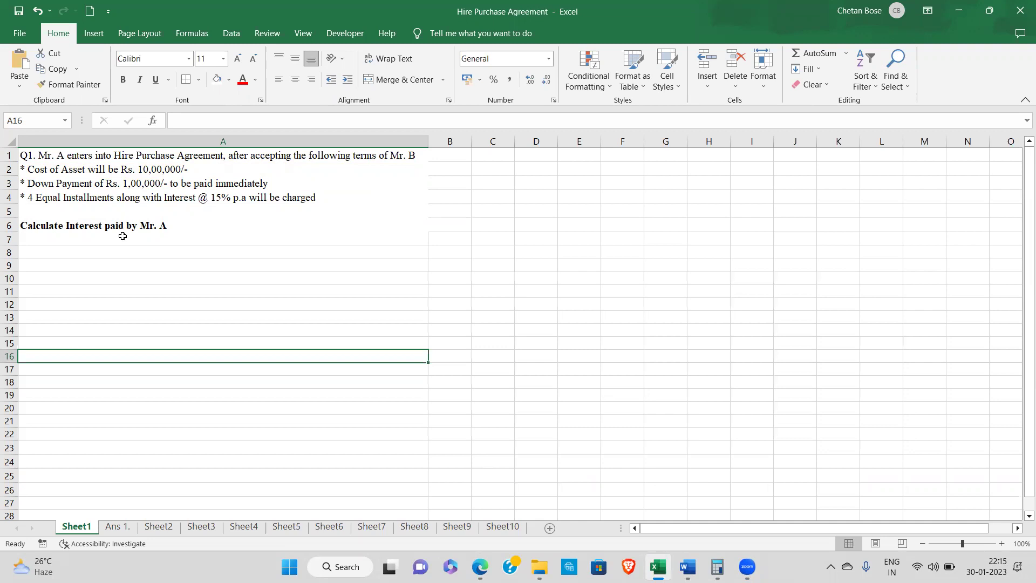
Review the hire purchase terms in A1:A4 and the question asked in A6
click(49, 163)
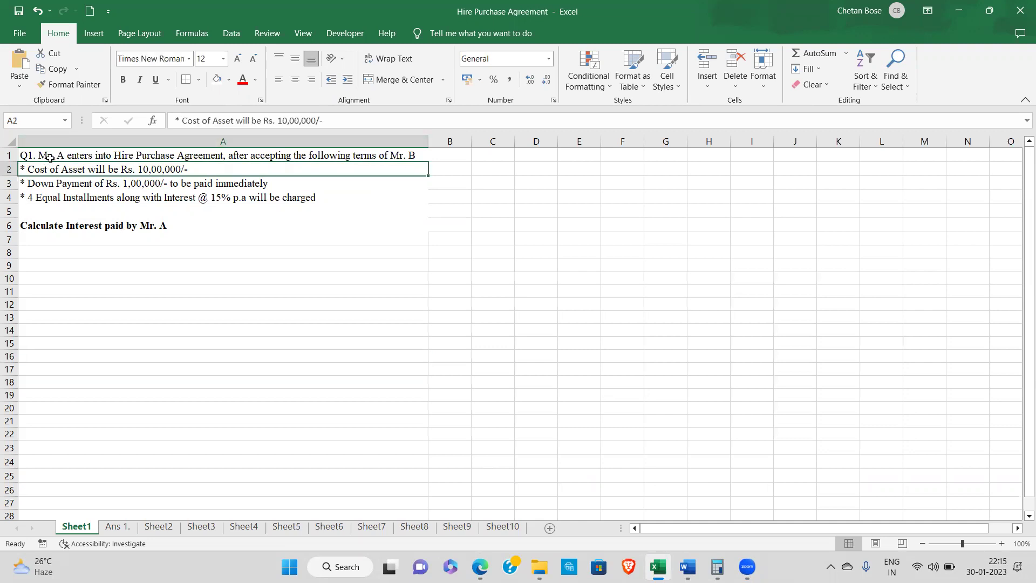
click(52, 155)
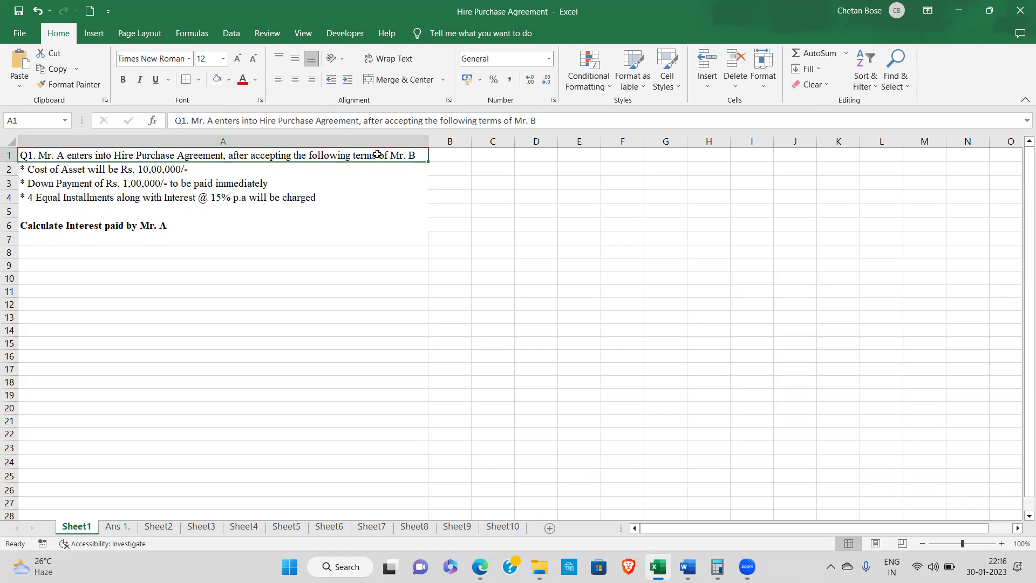
click(179, 169)
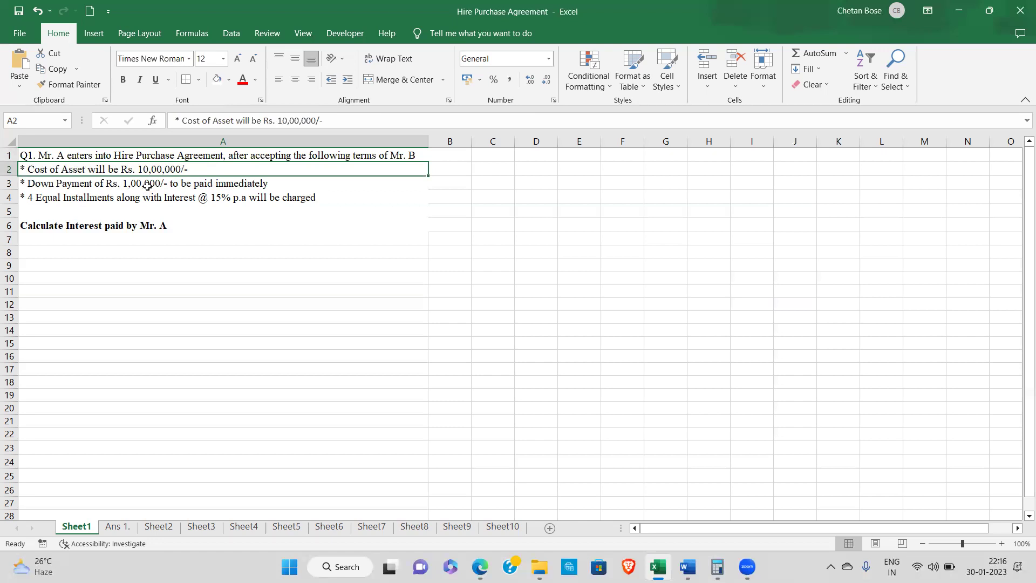
drag(143, 169, 144, 196)
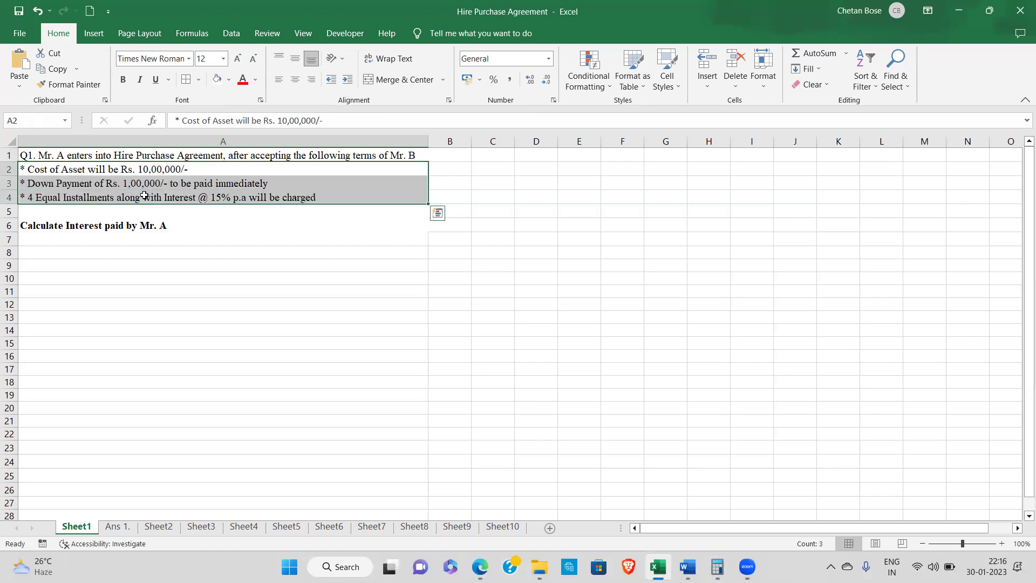
click(87, 227)
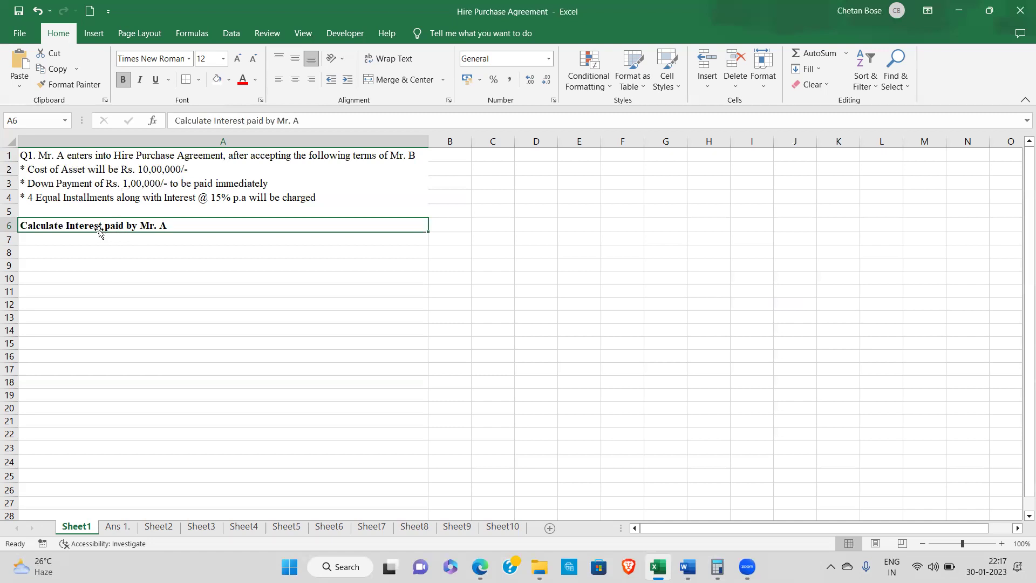
Switch to Document4 in Word and review the Calculation of Installment table from its title through the cost price, down payment and interest rows
mouse_move(687, 566)
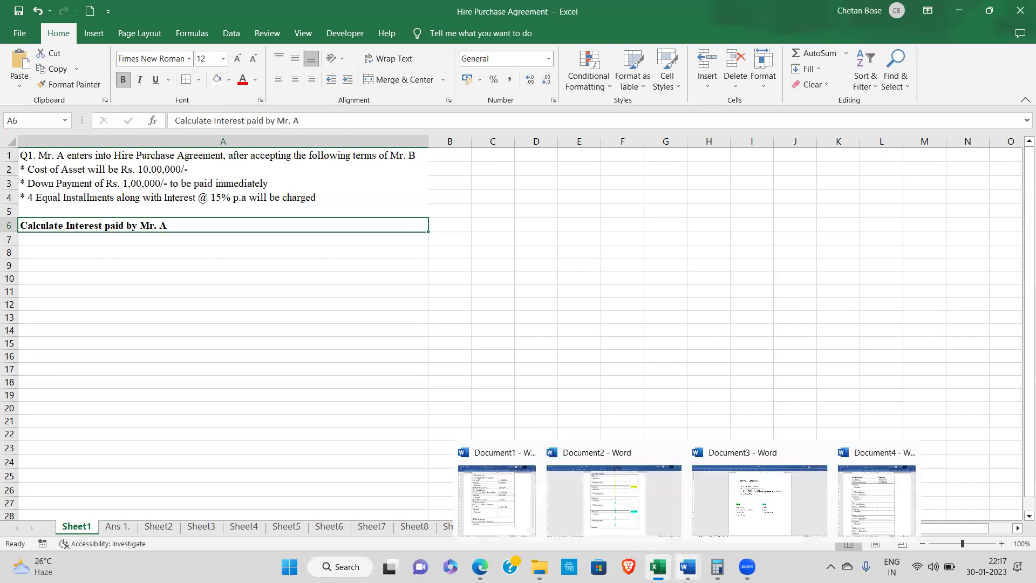
click(867, 502)
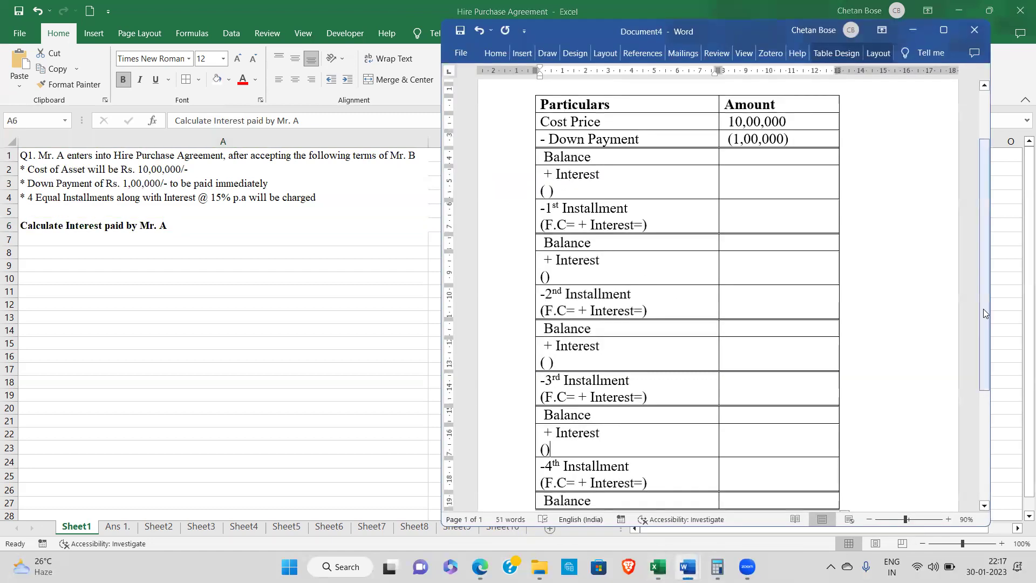
scroll(980, 311, up, 3)
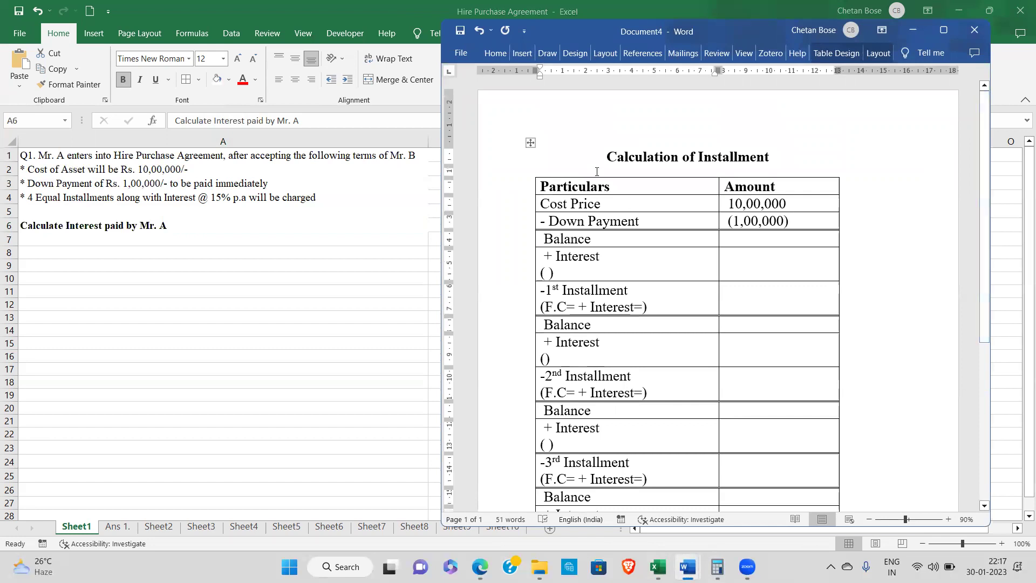
drag(599, 159, 754, 163)
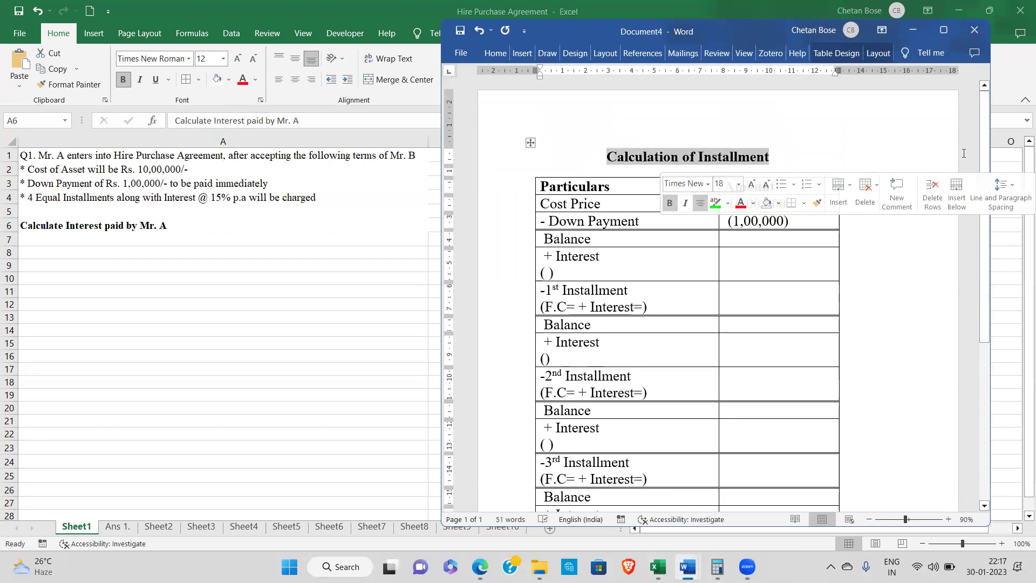
drag(988, 165, 989, 200)
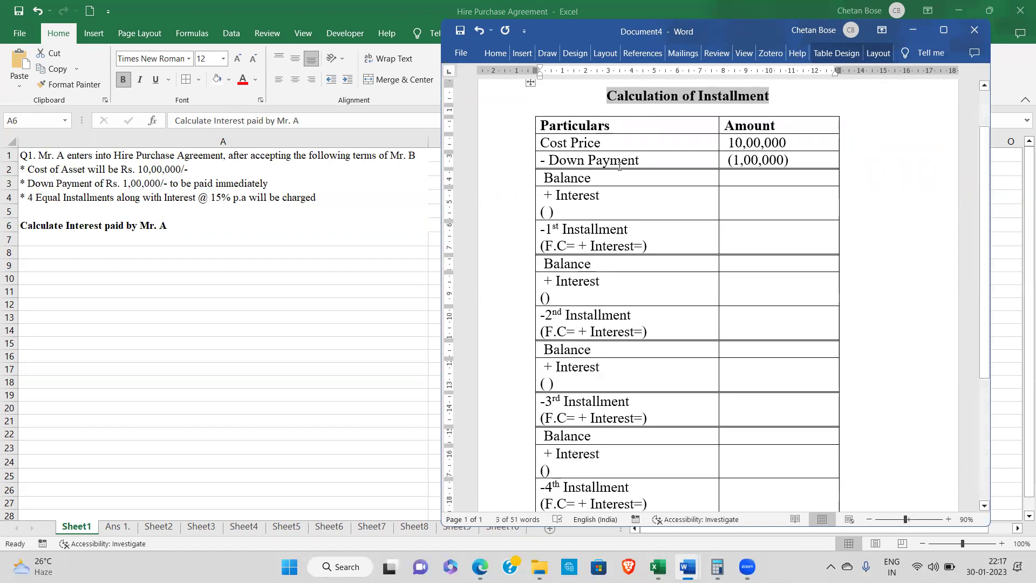
drag(601, 197, 558, 198)
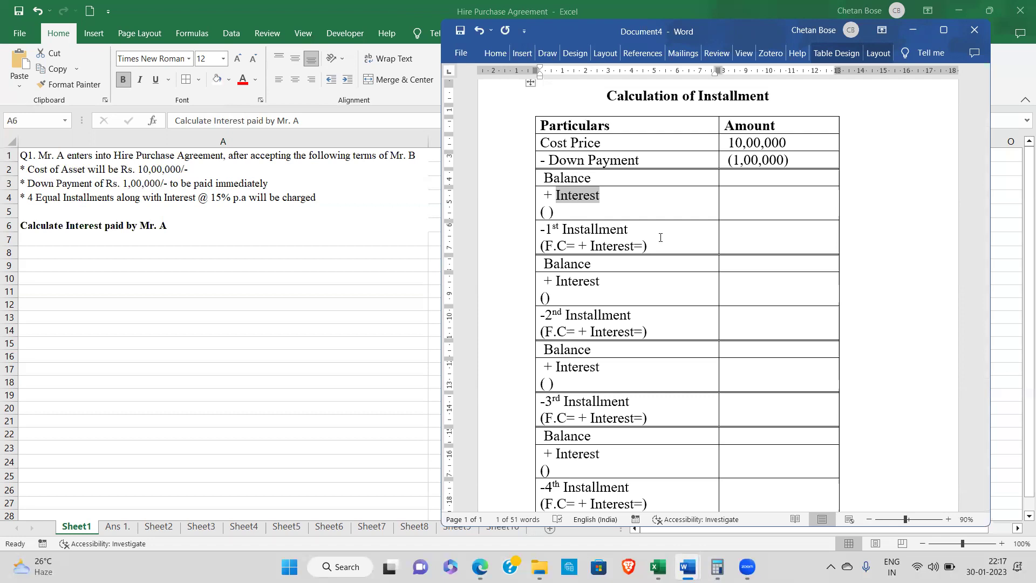
drag(812, 147, 720, 144)
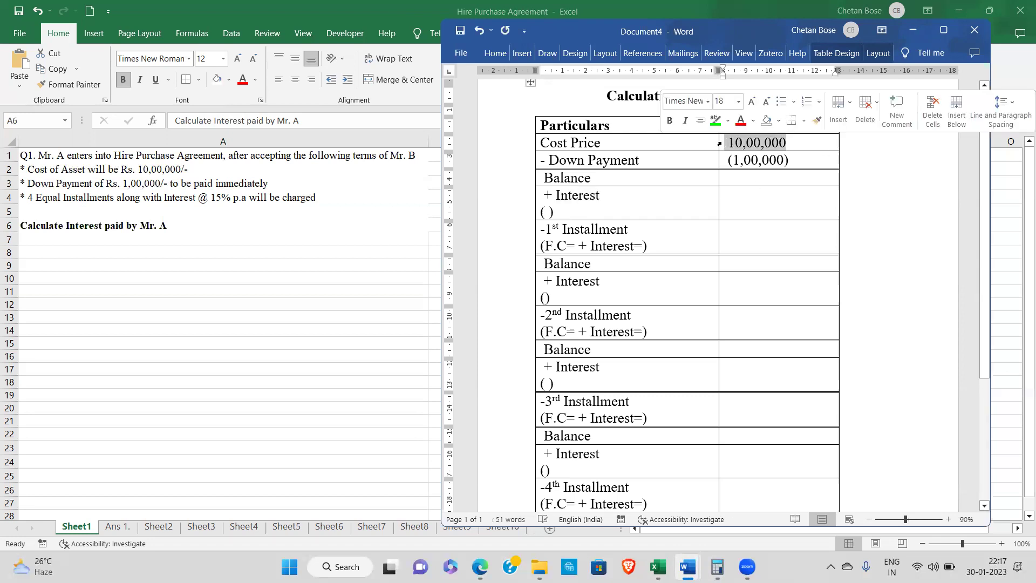
Enter 9,00,000 as the amount of the first Balance row and indent it within its cell
click(786, 160)
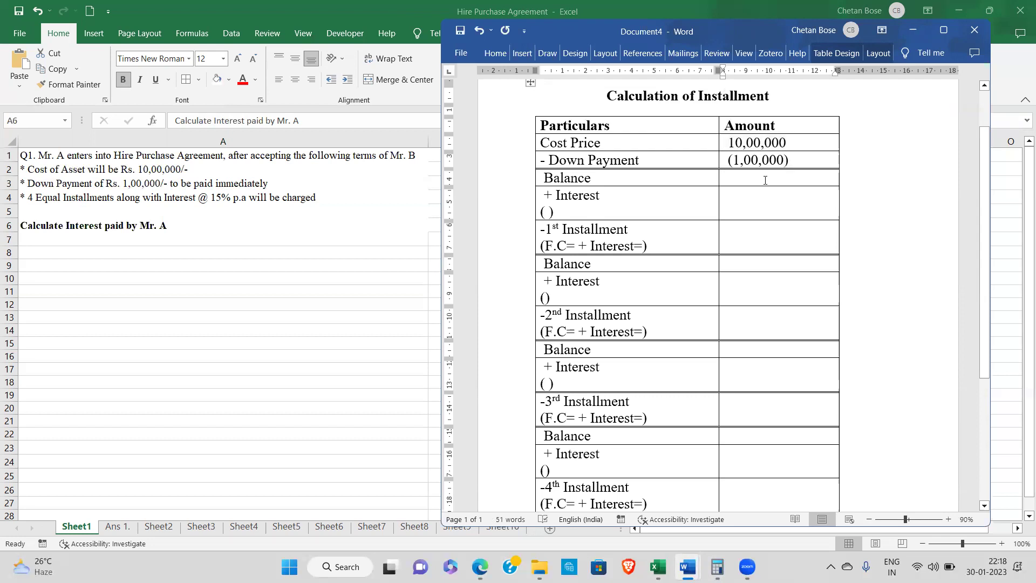
text(9,)
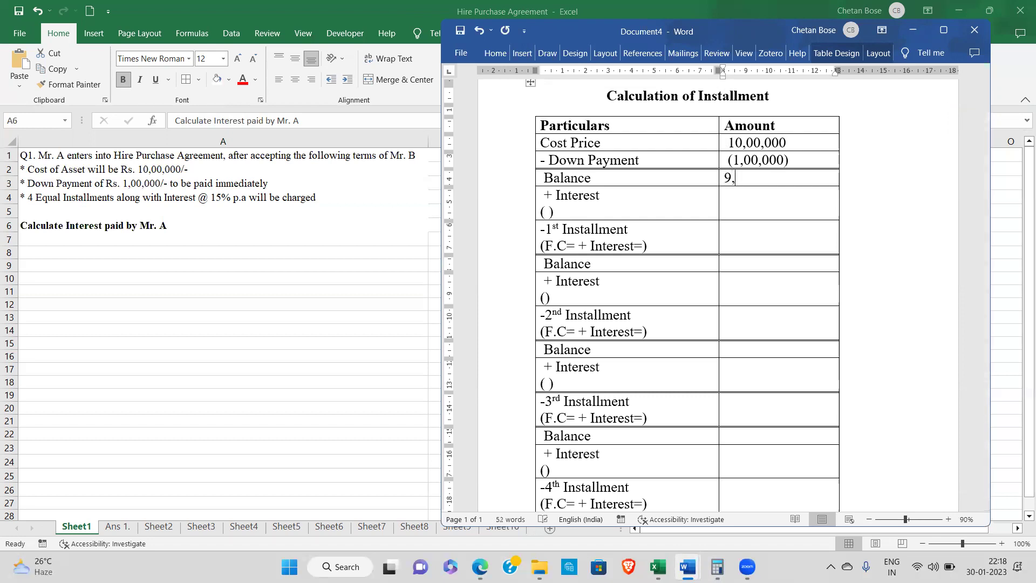
text(00,000)
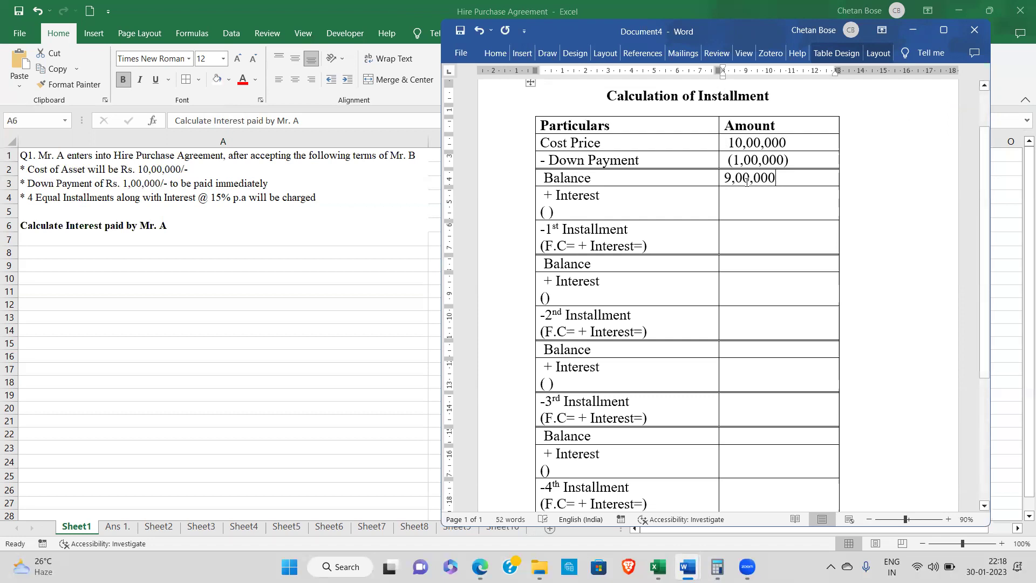
click(728, 180)
Make the first Balance row of the installment table bold, including both its label and its amount
drag(542, 178, 729, 177)
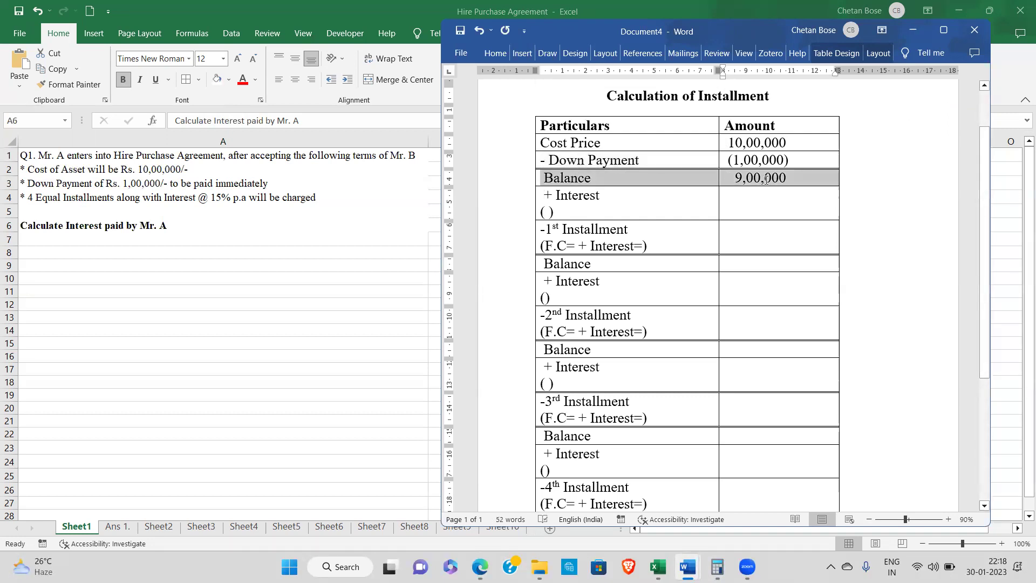
click(491, 54)
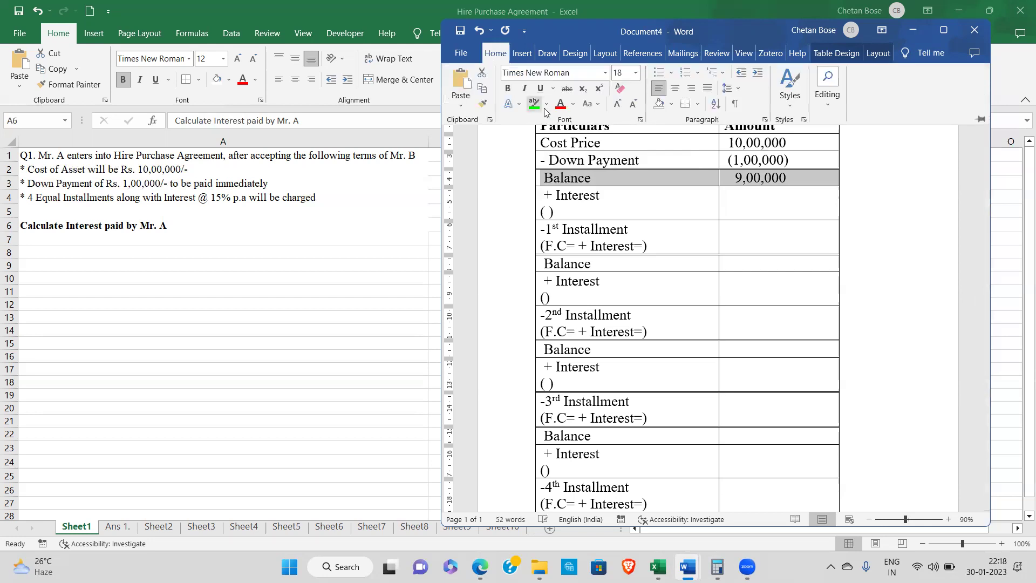
click(510, 89)
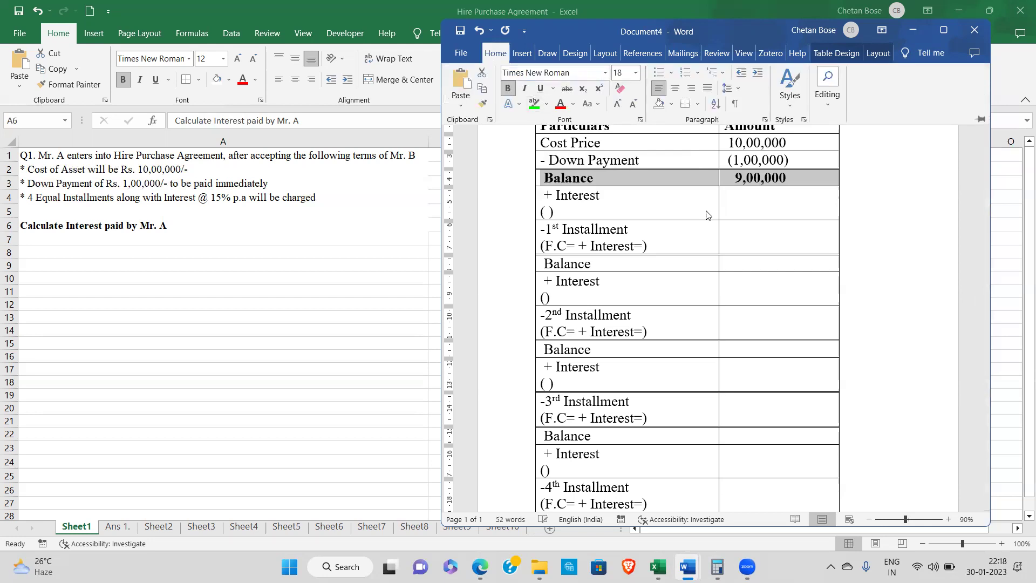
click(739, 161)
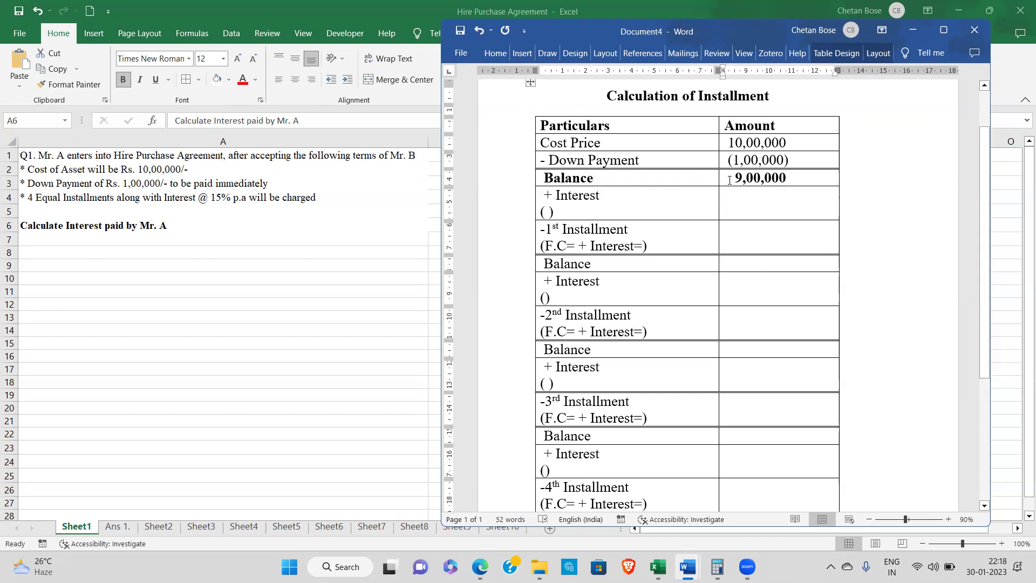
Switch to the Excel workbook and enter the installment expression 9,00,000/ 4= in cell A8
click(157, 257)
click(157, 257)
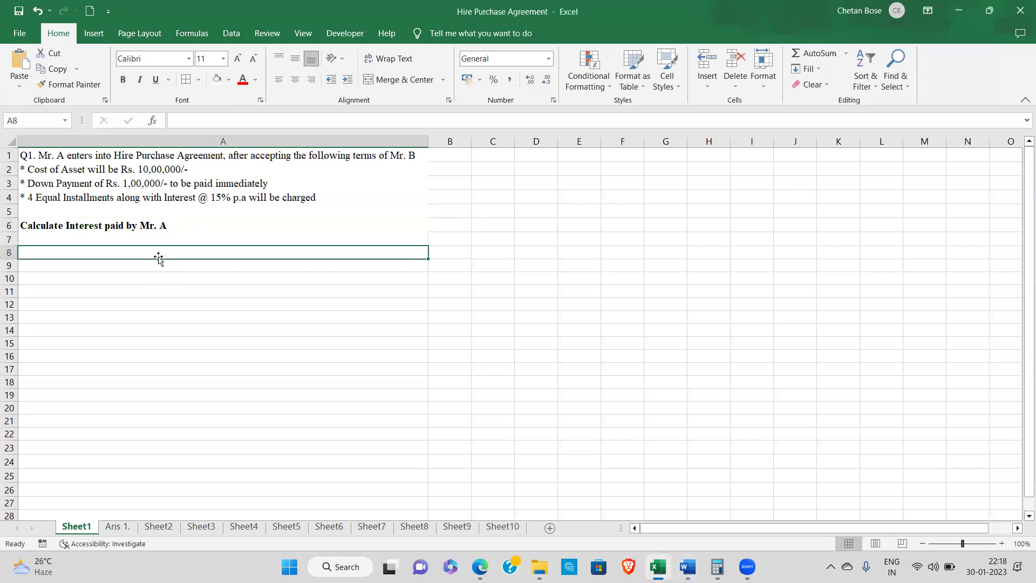
text(9,000)
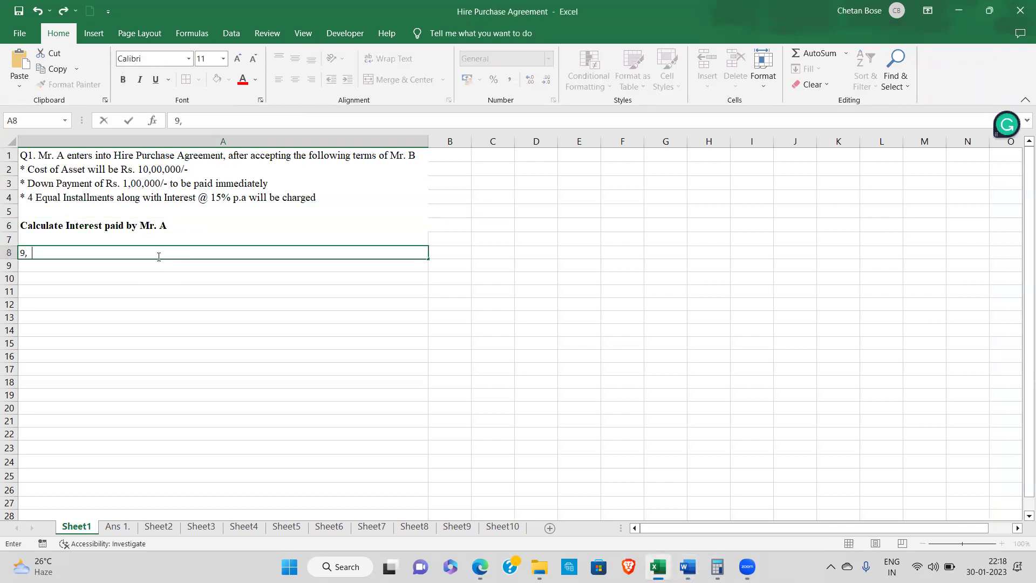
key(BackSpace)
text(0)
key(BackSpace)
text(,000/)
text(4=)
click(37, 202)
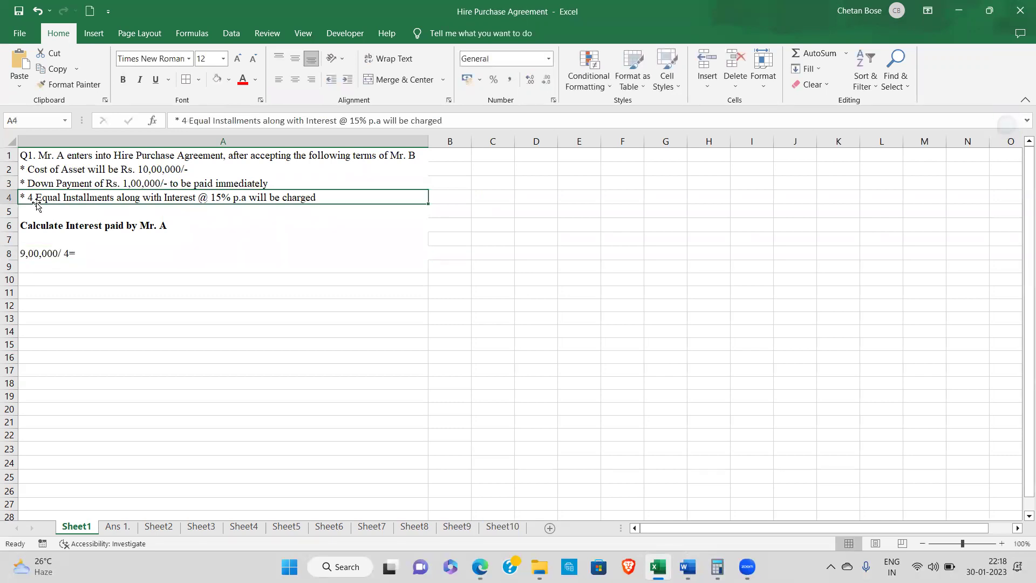
Highlight the cost of asset and down payment terms in A2 and A3 with yellow fill
click(56, 168)
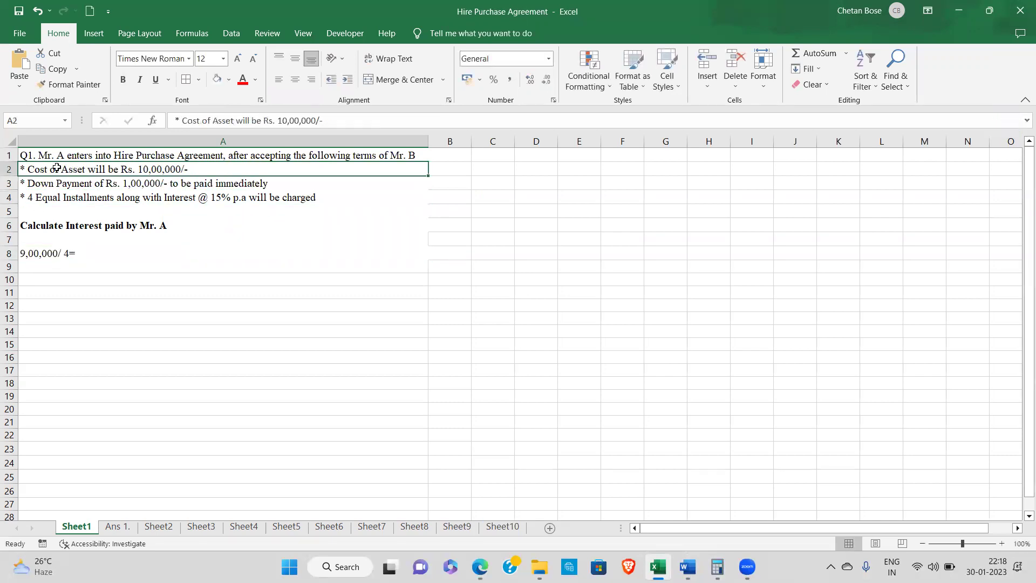
click(230, 81)
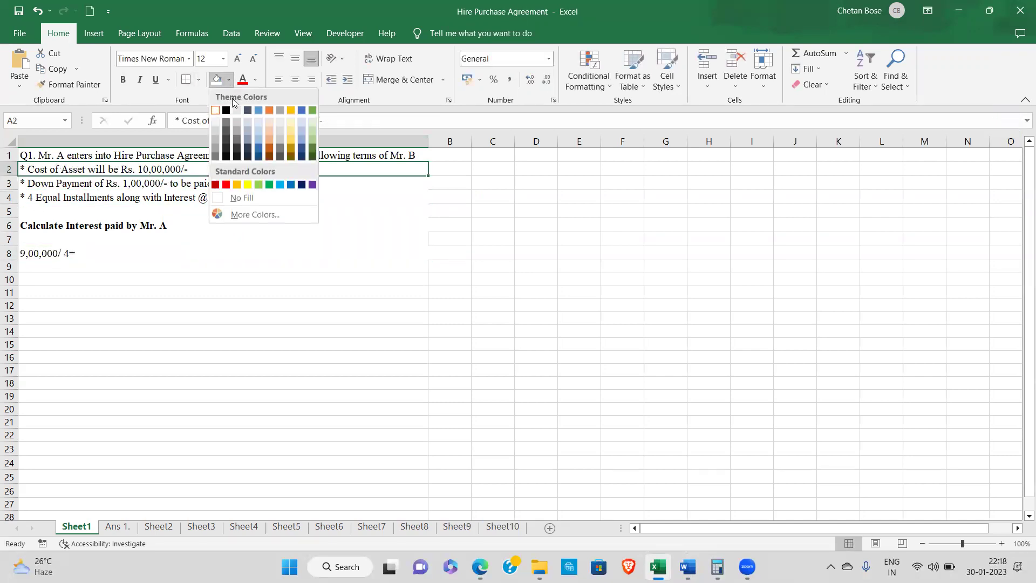
click(246, 180)
click(143, 182)
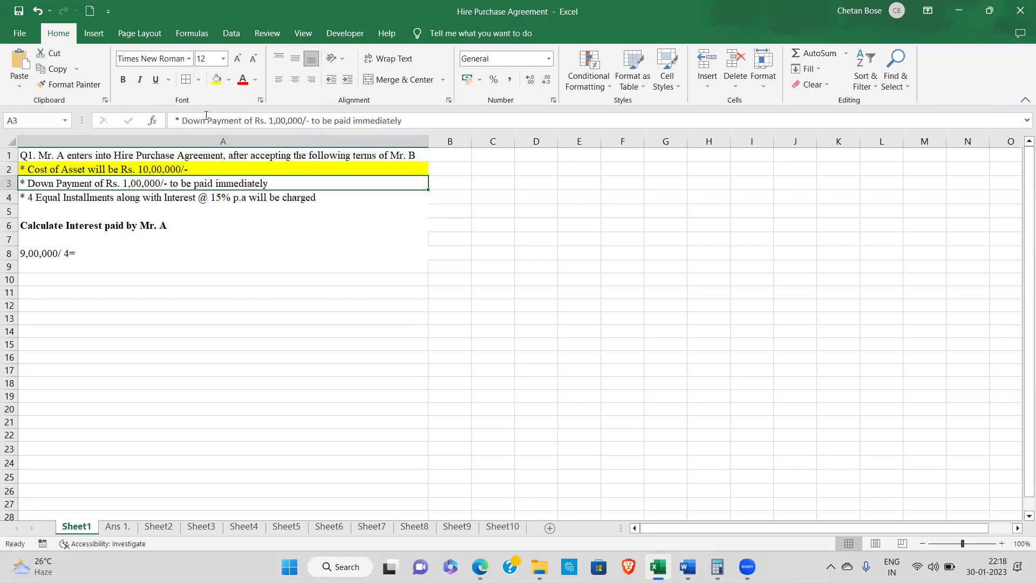
click(217, 80)
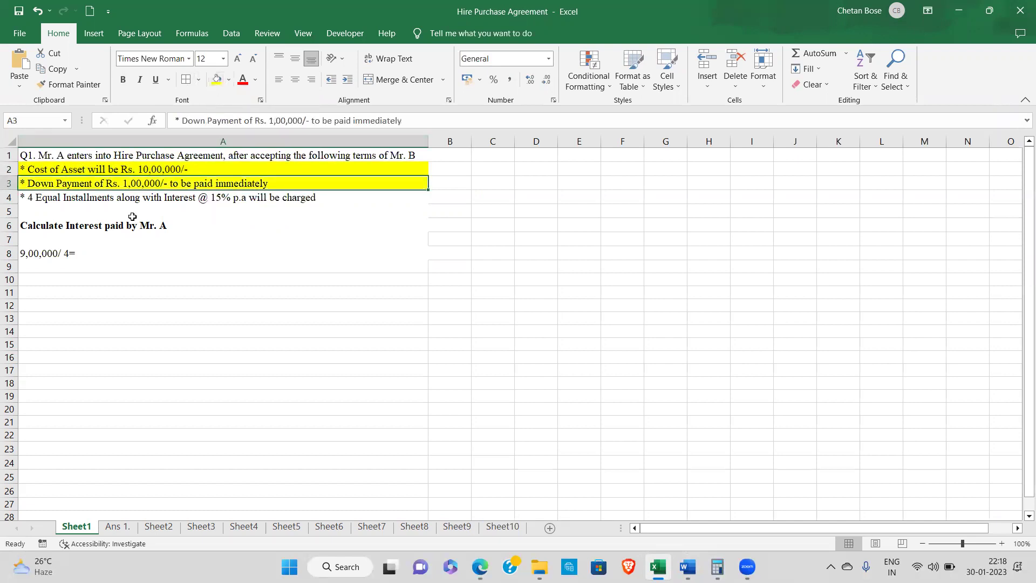
Check the first balance in the Word installment table of Document4, and return to the Excel workbook
mouse_move(687, 567)
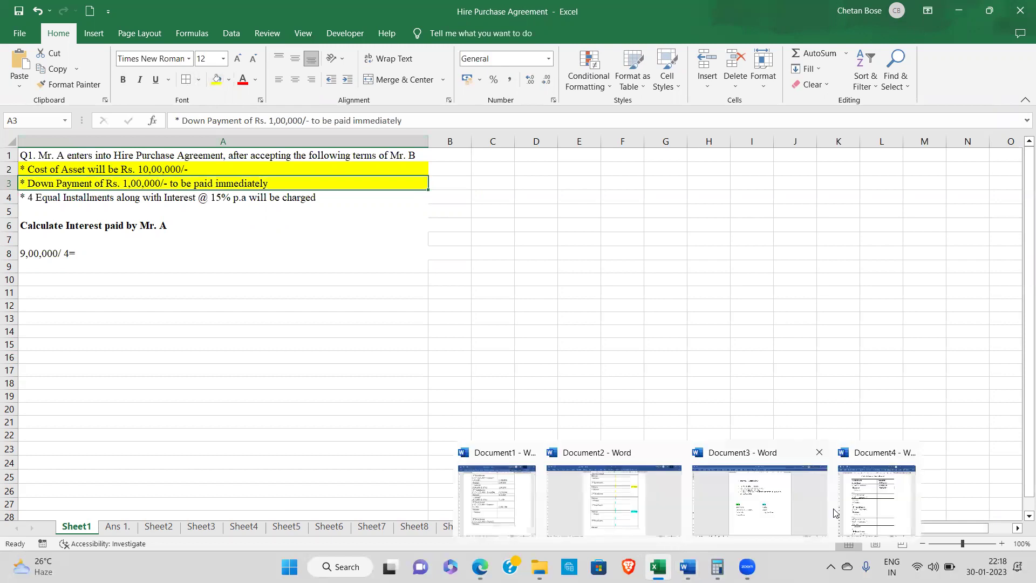
click(860, 505)
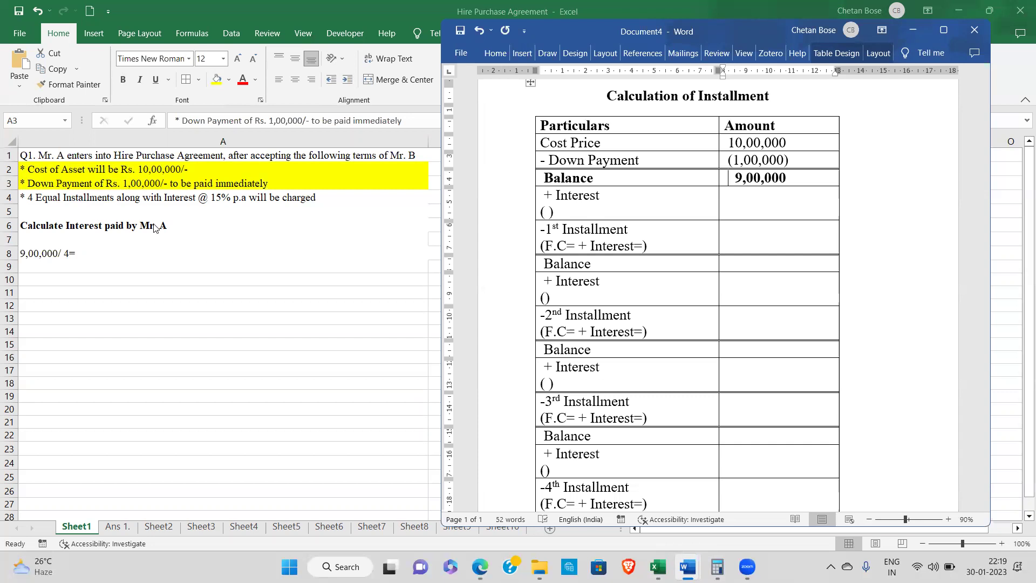
key(alt+Tab)
Switch to the Calculator and divide 9,00,000 by 4 to work out the installment amount
click(118, 252)
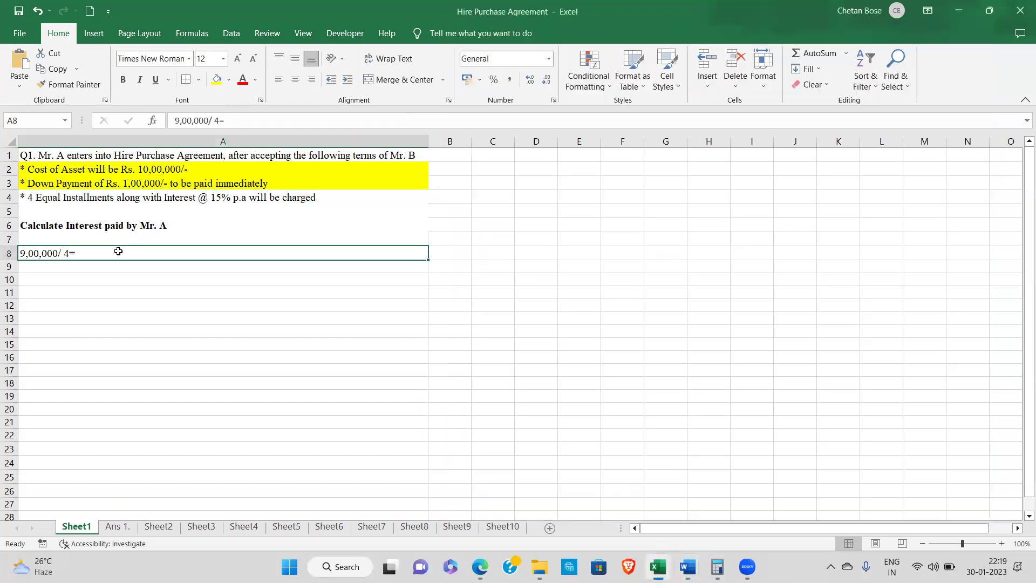
click(717, 567)
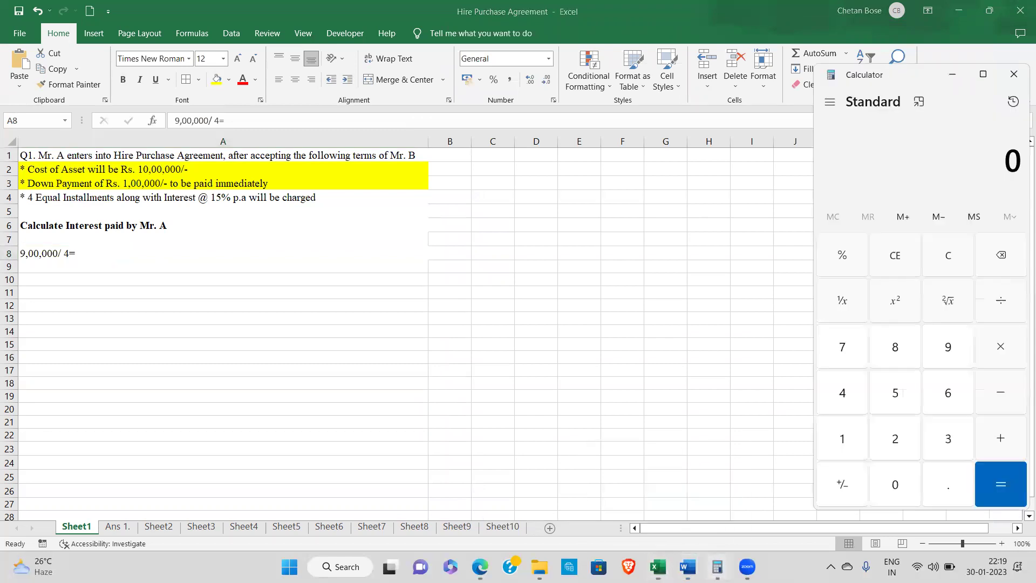
click(934, 349)
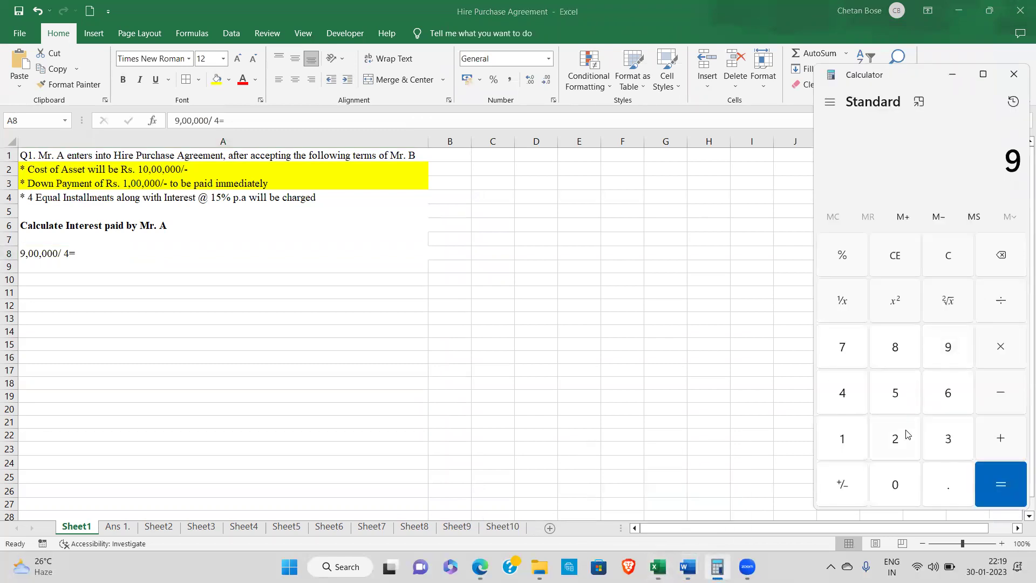
double_click(910, 479)
click(910, 479)
click(910, 478)
click(911, 478)
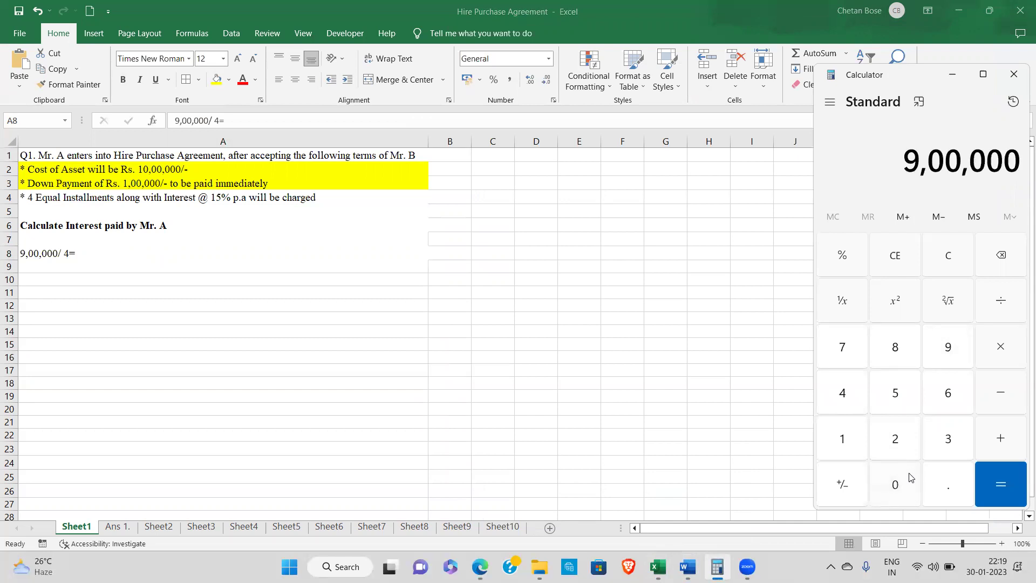
click(1002, 300)
click(858, 393)
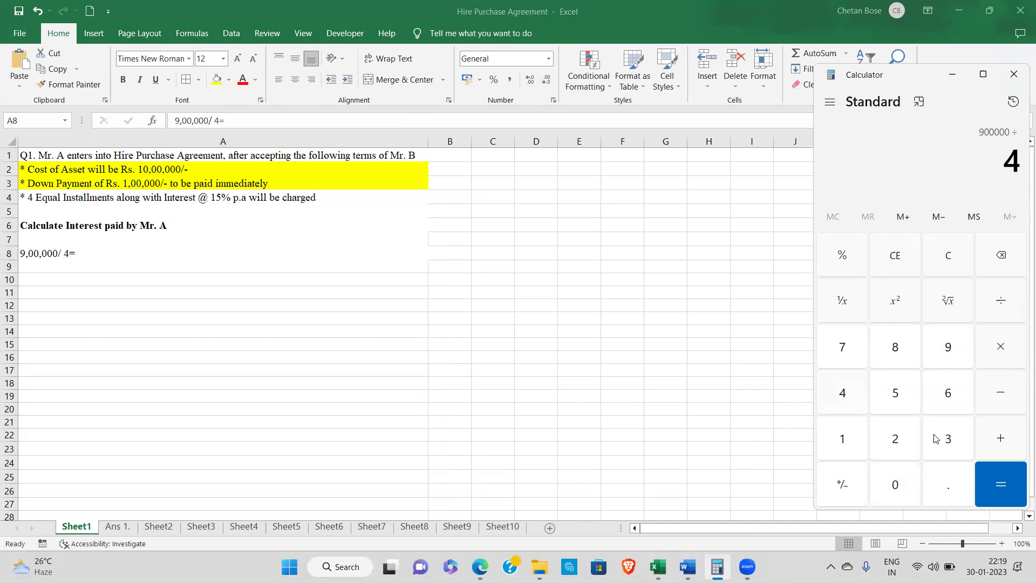
click(1018, 501)
Complete the installment expression in cell A8 of the Excel workbook with the result 2,25,000
click(146, 257)
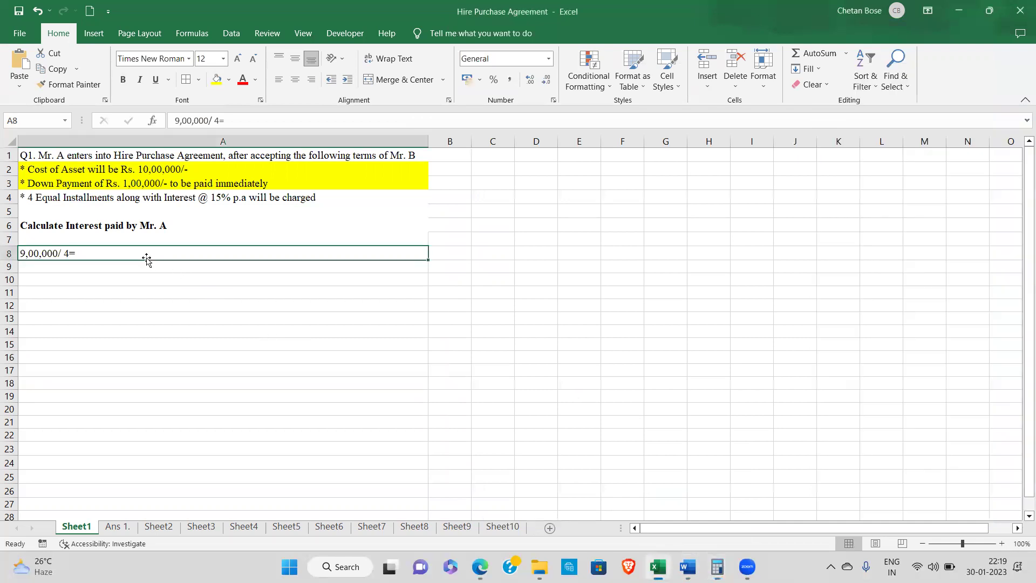
double_click(117, 249)
text(2)
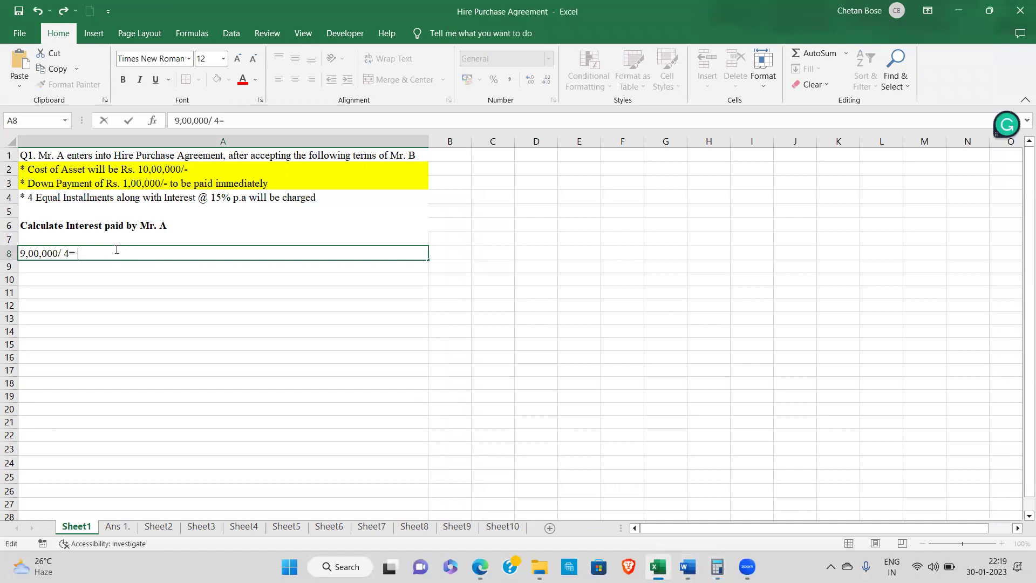
text(25)
key(BackSpace)
key(Delete)
text(,25,000)
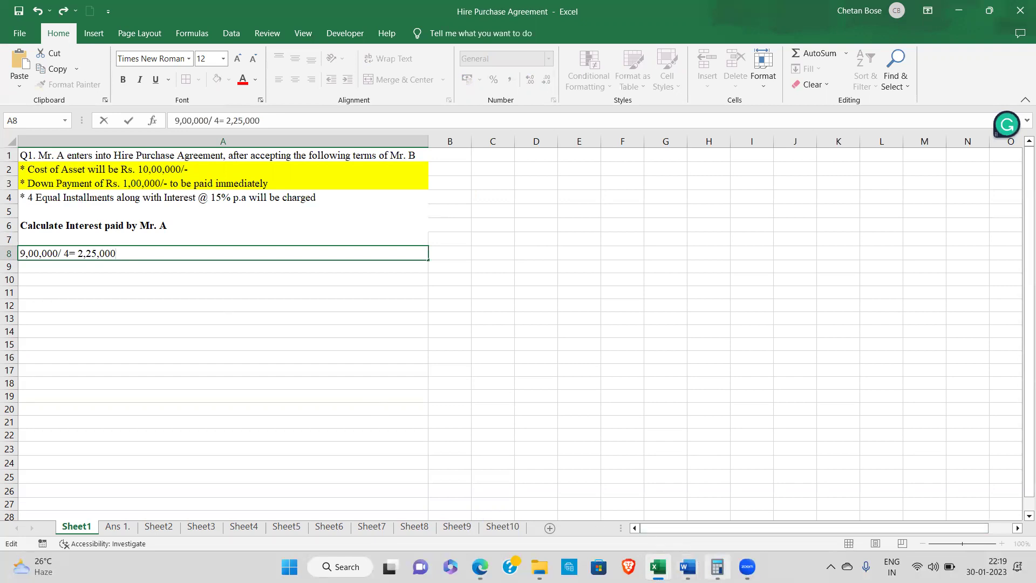
Start the 1st Installment's F.C amount in Word's Document4, and copy 2,25,000 from cell A8 of the Excel workbook
mouse_move(689, 567)
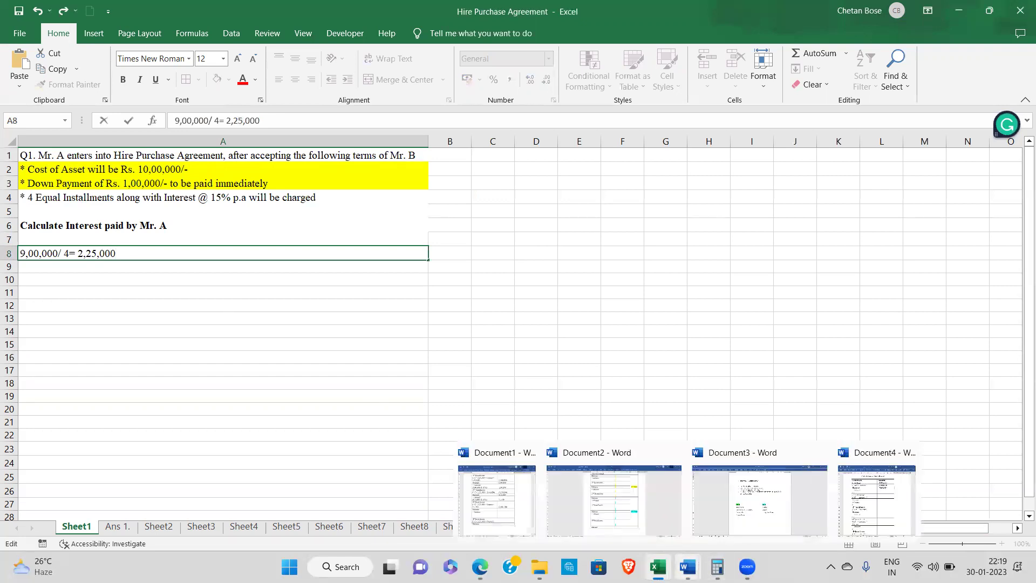
click(868, 519)
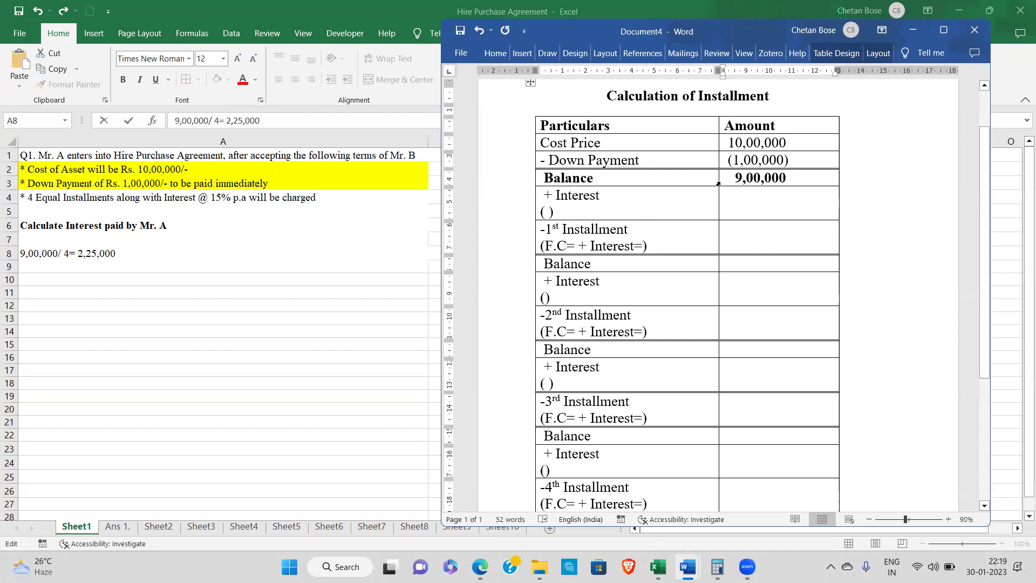
click(578, 245)
text(2)
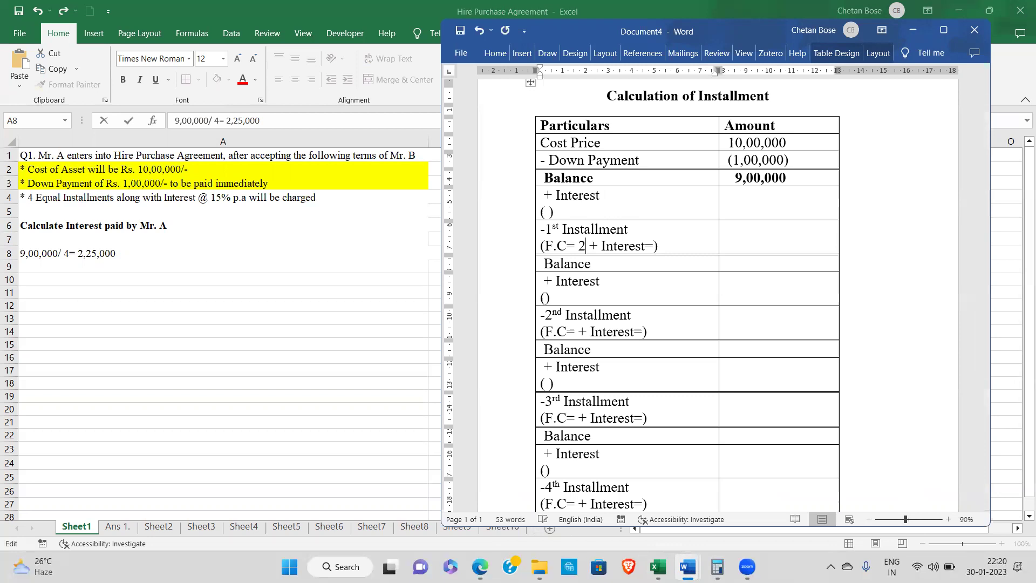
click(144, 249)
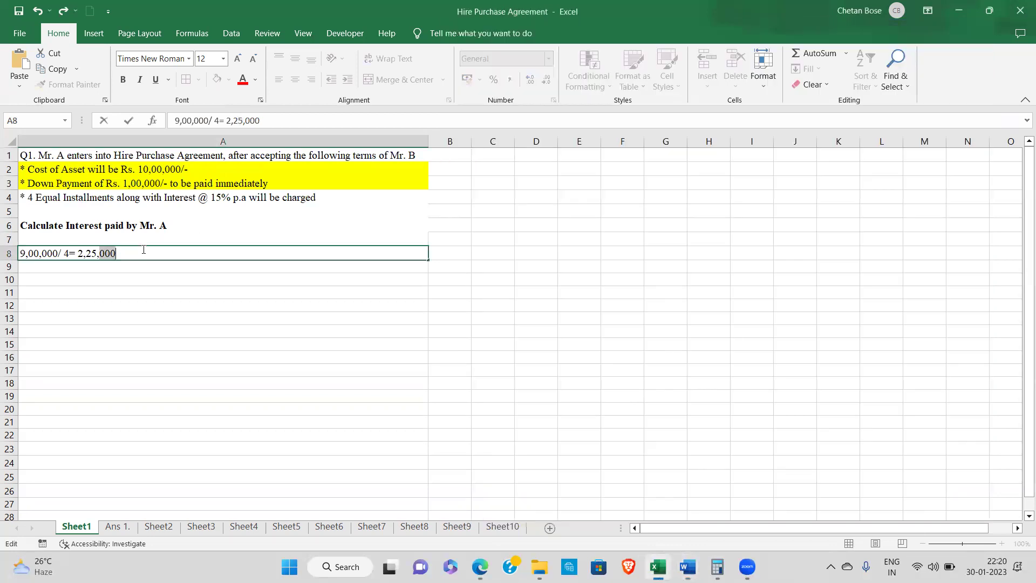
double_click(143, 249)
click(144, 249)
drag(116, 254, 79, 254)
key(ctrl+c)
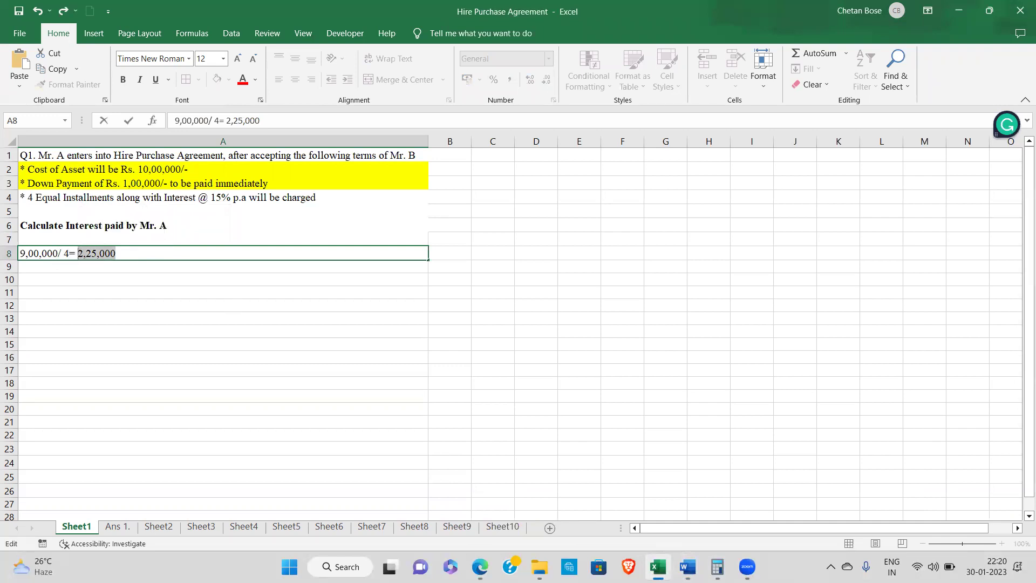
Return to Document4 and paste 2,25,000 as the F.C amount of all four installments, replacing the digit started in the first
mouse_move(687, 567)
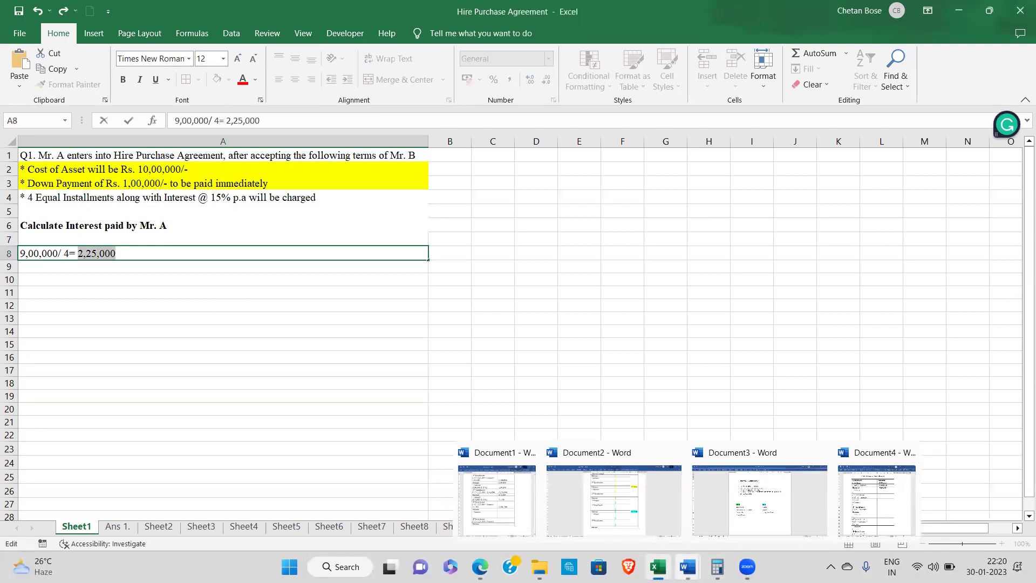
click(877, 500)
key(BackSpace)
key(ctrl+v)
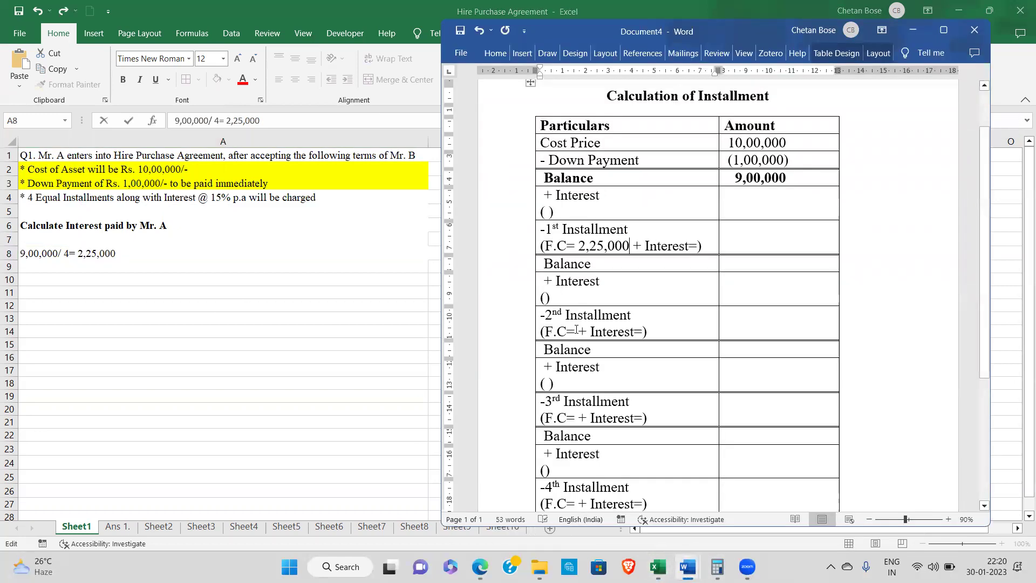
click(576, 329)
key(ctrl+v)
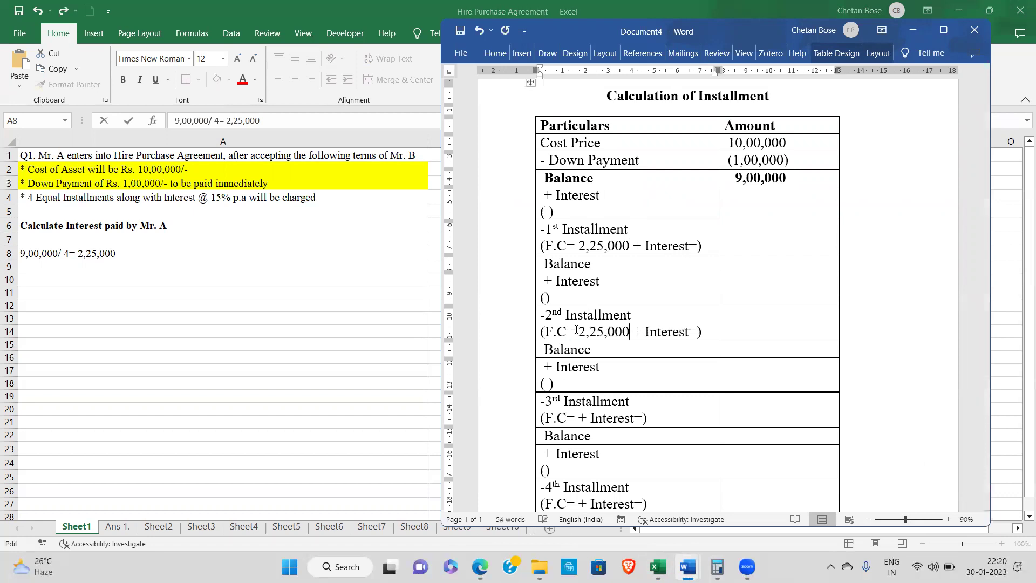
click(575, 420)
key(ctrl+v)
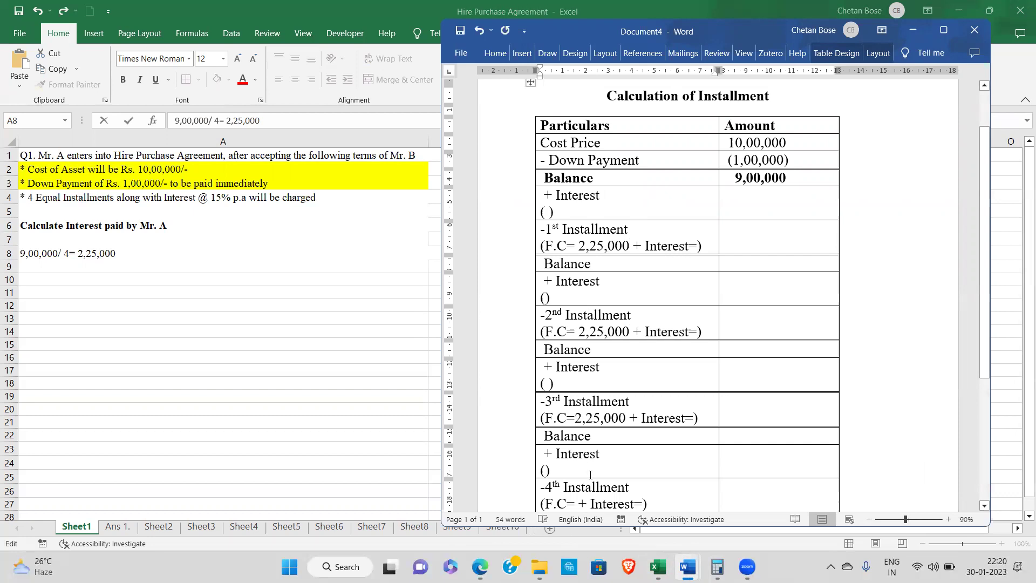
click(579, 502)
key(ctrl+v)
drag(983, 351, 986, 379)
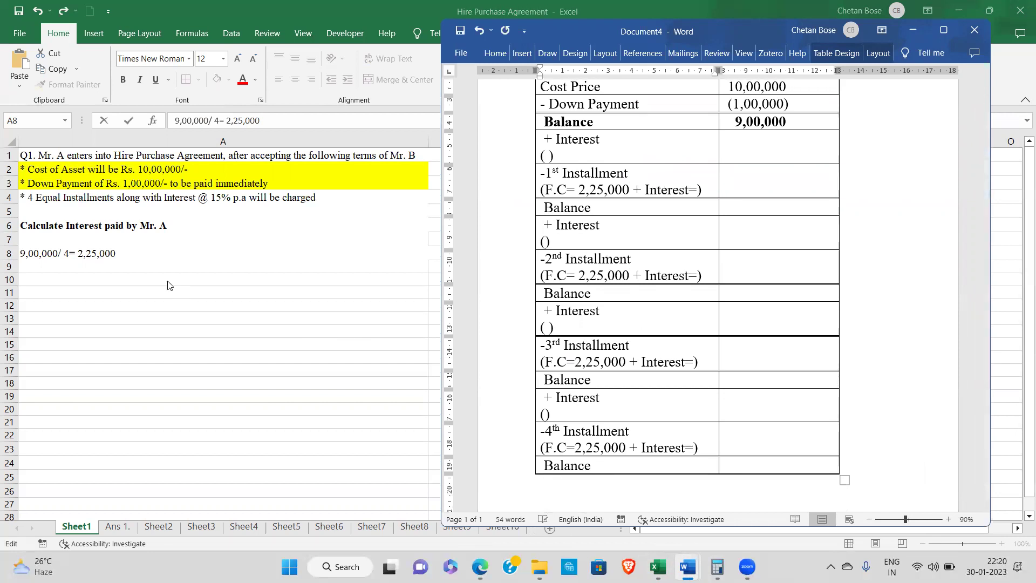
Switch to the Excel workbook and highlight the equal installments term in A4 with yellow fill
click(50, 203)
click(51, 203)
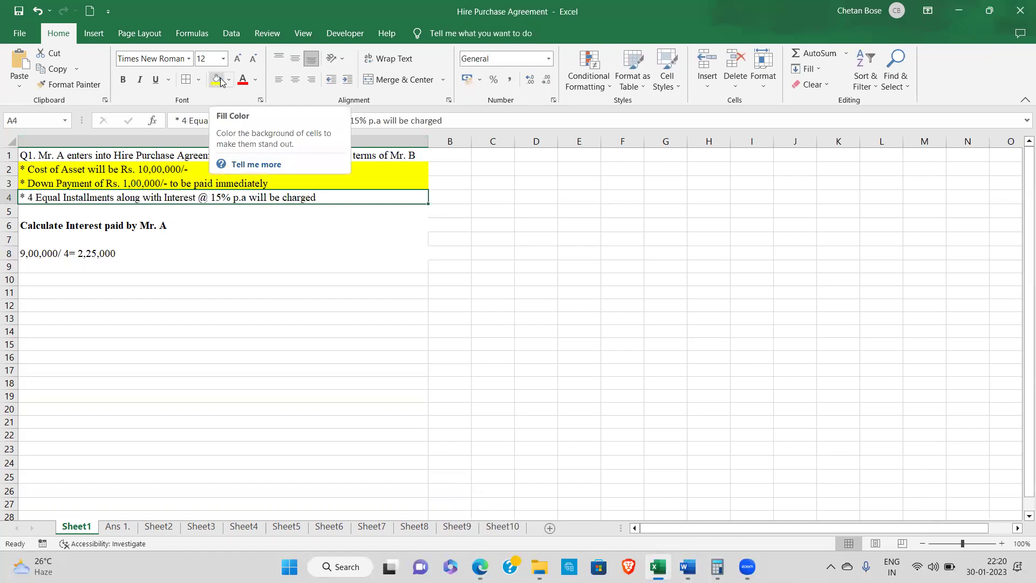
click(217, 80)
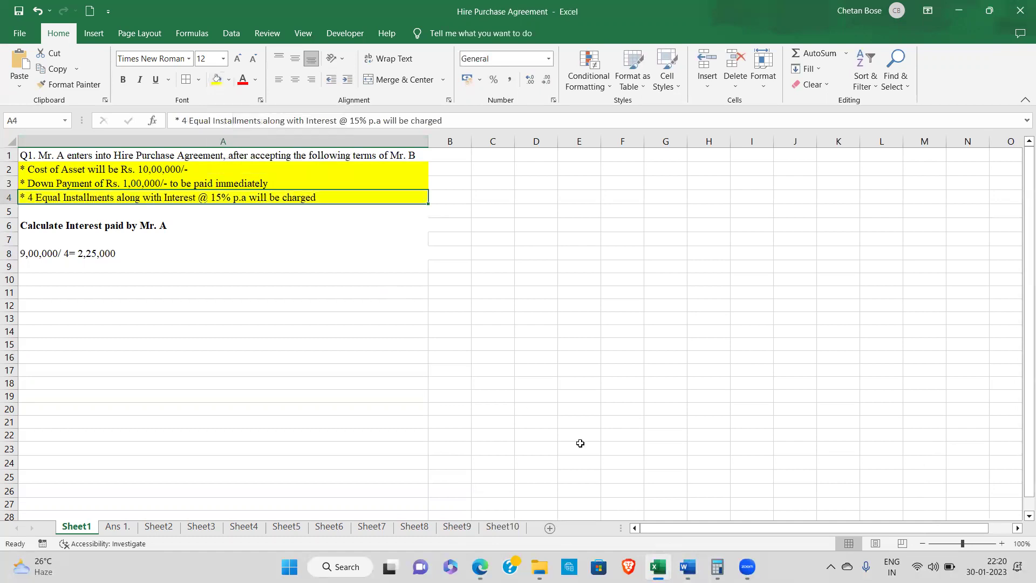
Switch to Document4 and enter 9,00,000 X 15% in the brackets of the first Interest row
mouse_move(687, 567)
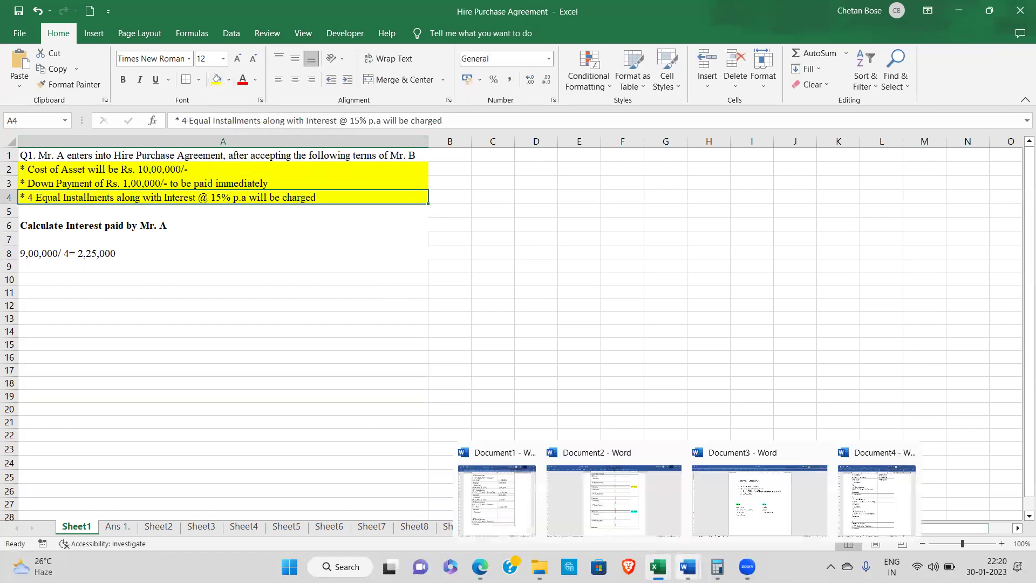
click(872, 511)
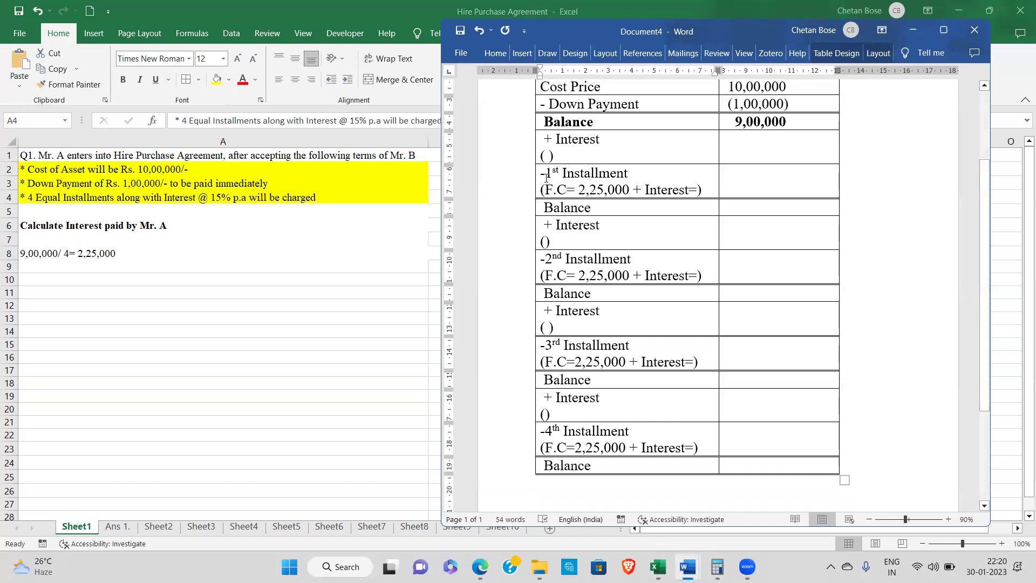
drag(546, 177, 675, 194)
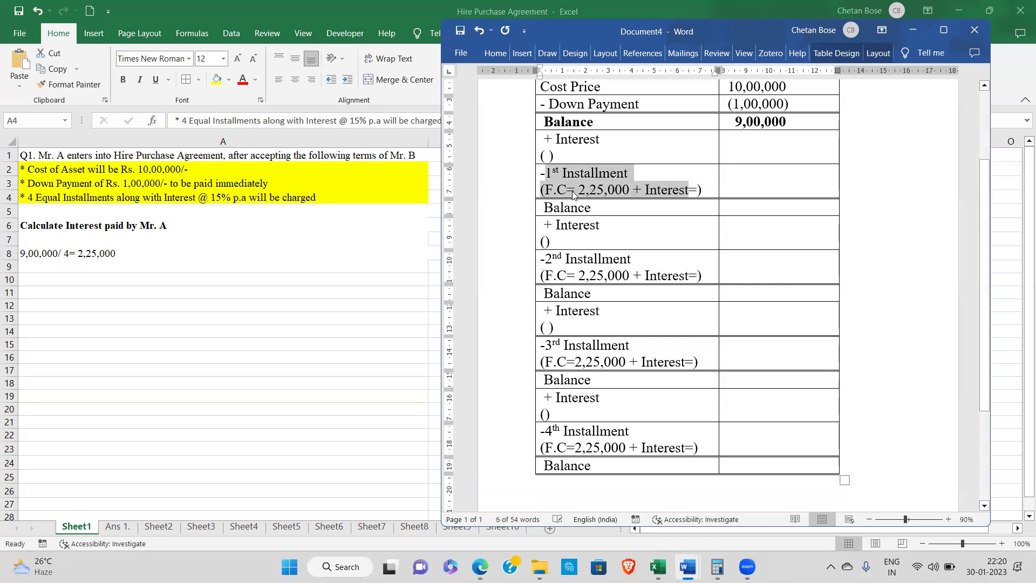
click(578, 192)
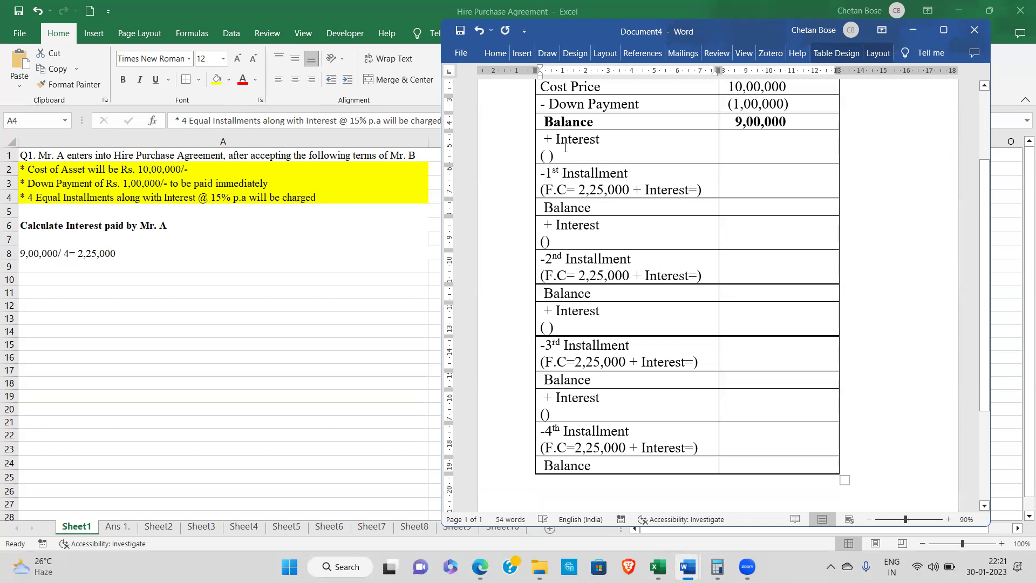
text(9,)
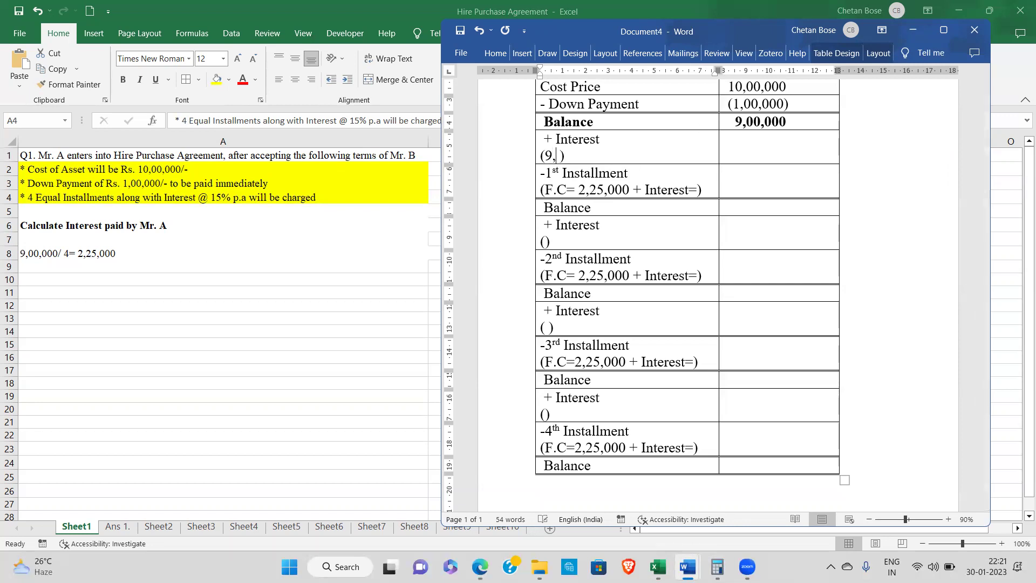
text(00,000 X 15%)
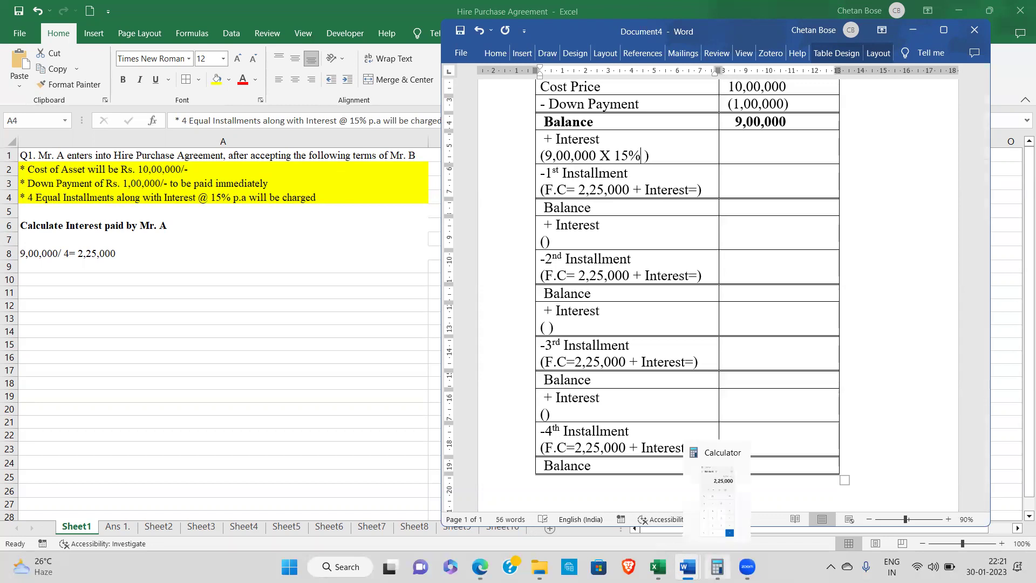
Switch to the Calculator, clear the previous result and multiply 9,00,000 by 15%
click(717, 567)
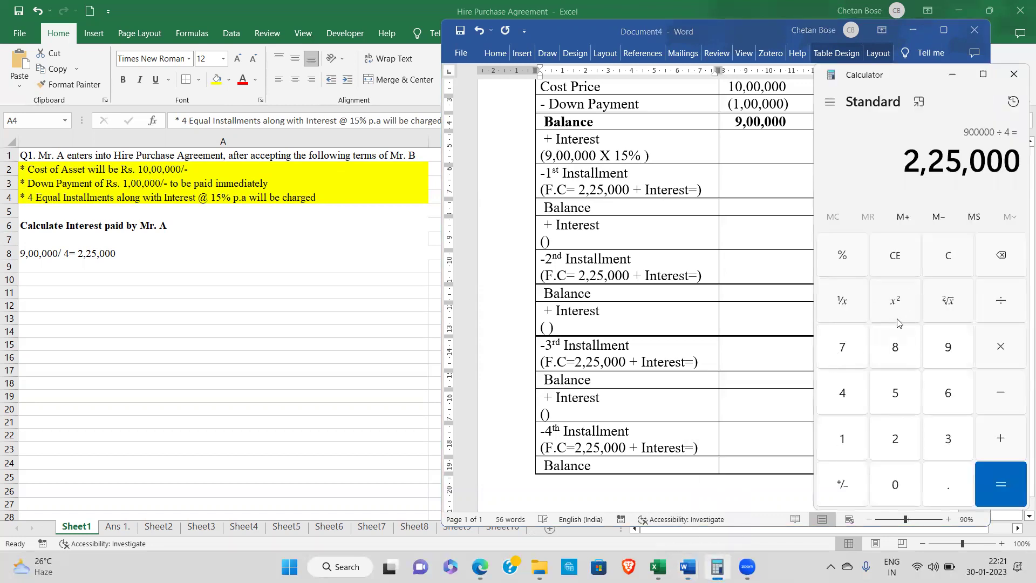
click(928, 264)
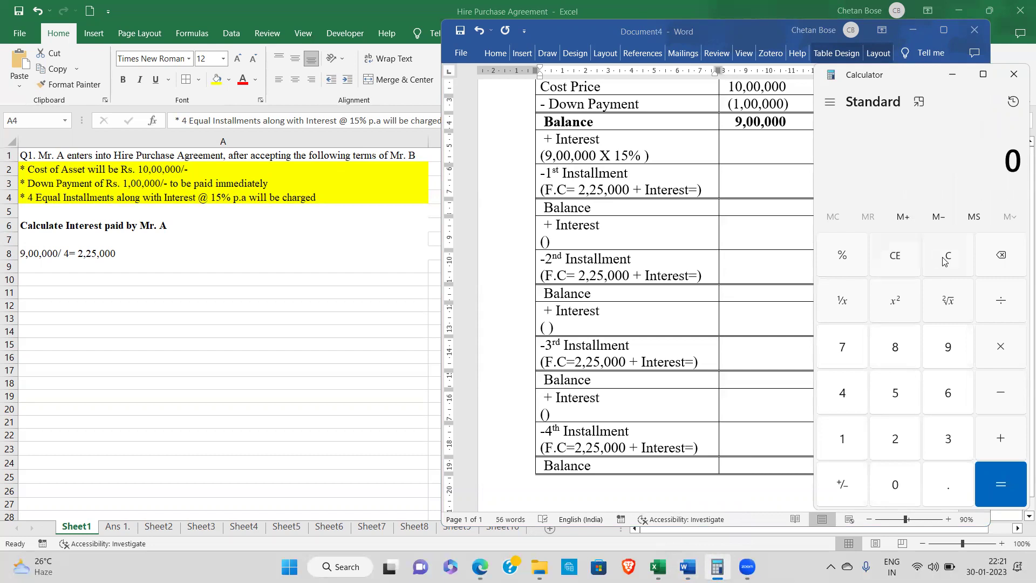
click(936, 356)
click(894, 484)
click(894, 484)
click(894, 483)
click(894, 483)
click(893, 483)
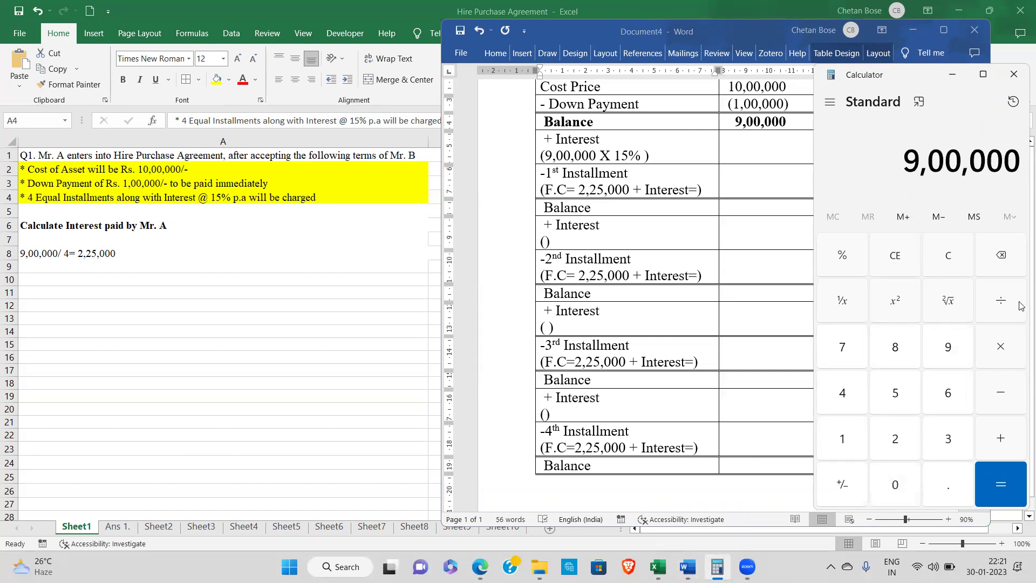
click(998, 346)
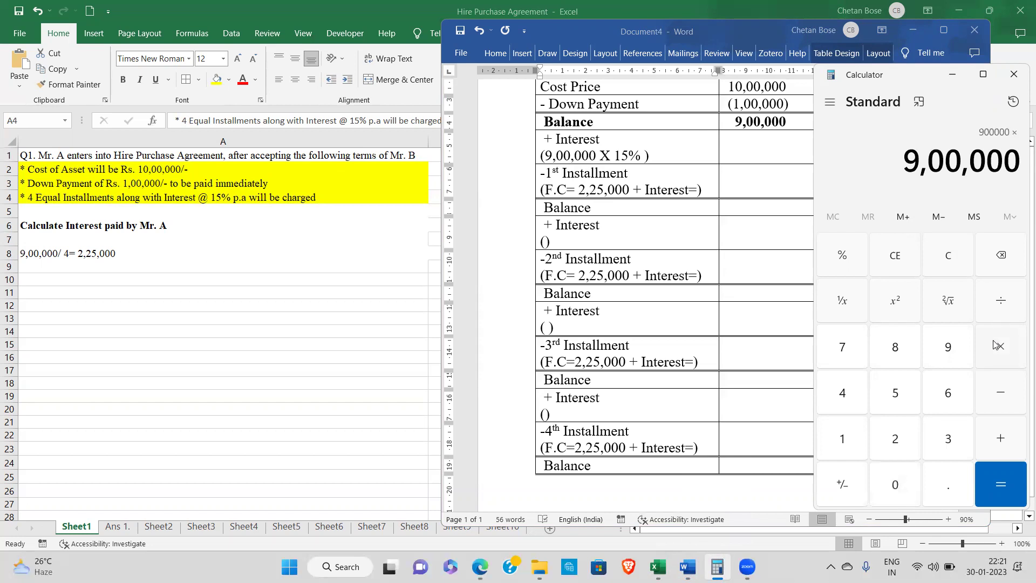
click(857, 438)
click(883, 397)
click(841, 262)
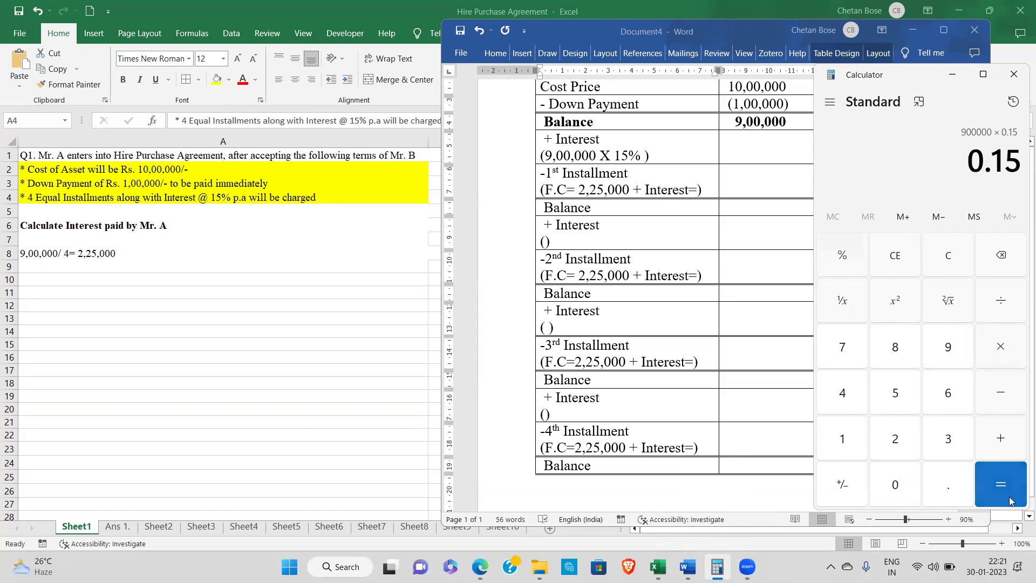
click(1010, 501)
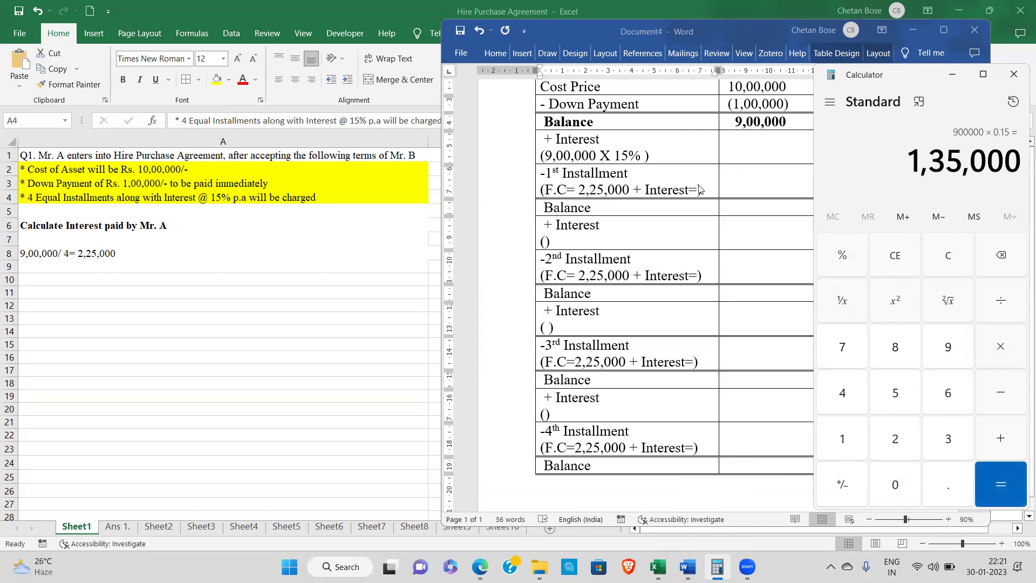
Enter 1,35,000 as the first Interest amount in the Word table and remove the extra space after 15% in its label
click(746, 154)
click(745, 152)
text(1)
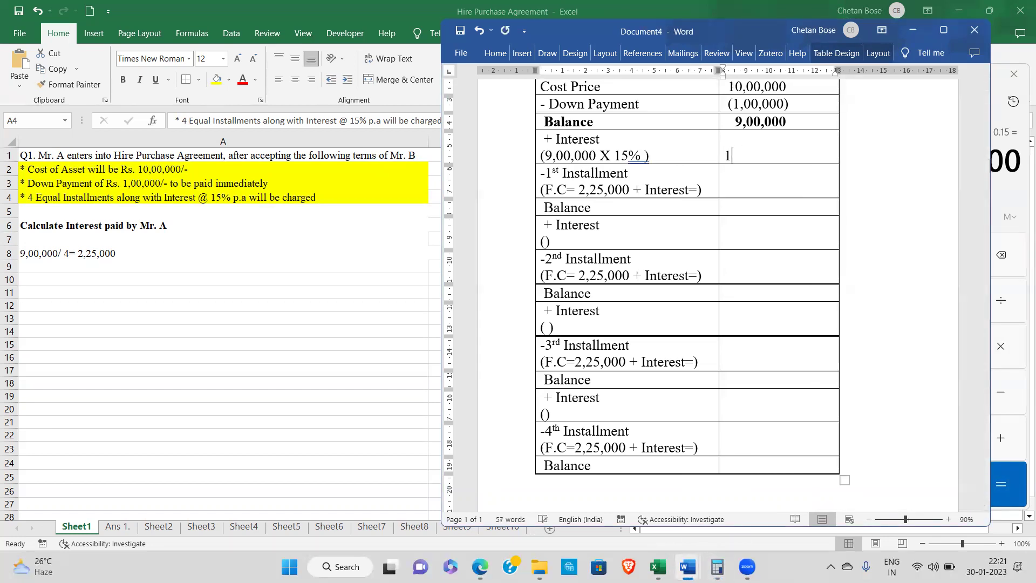
text(,35,)
click(644, 155)
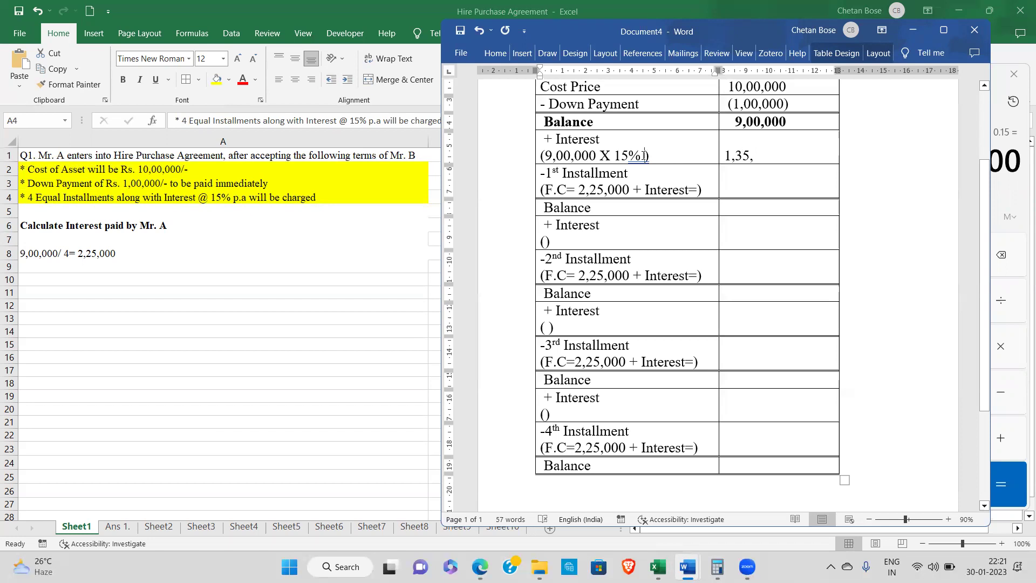
key(BackSpace)
text(000)
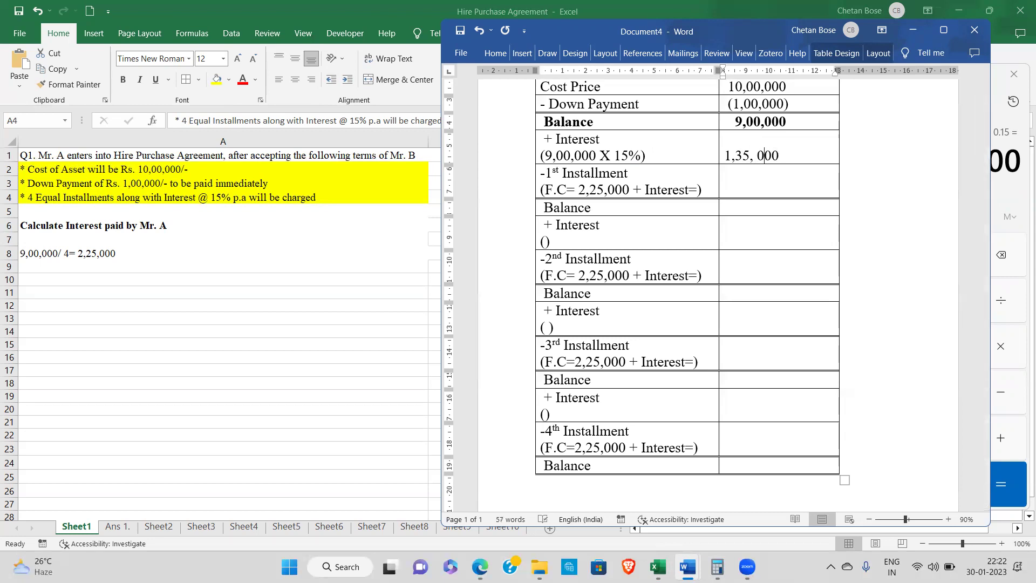
key(BackSpace)
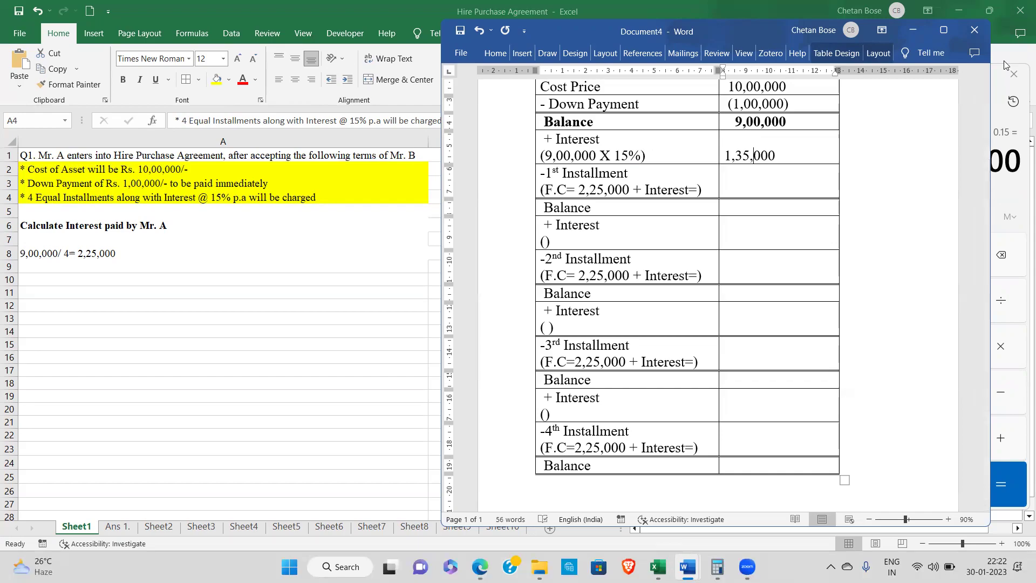